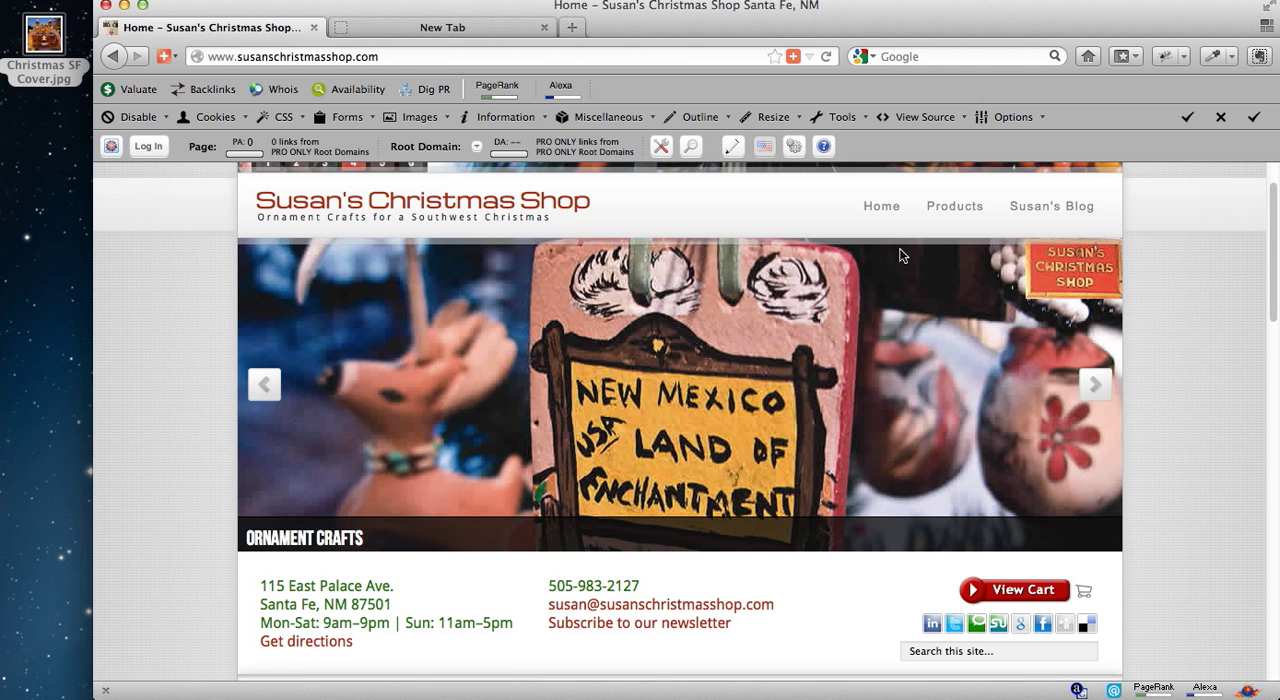
Open Susan's Blog and look through its existing posts and their editing option.
{"action": "left_click", "coordinate": [1062, 208]}
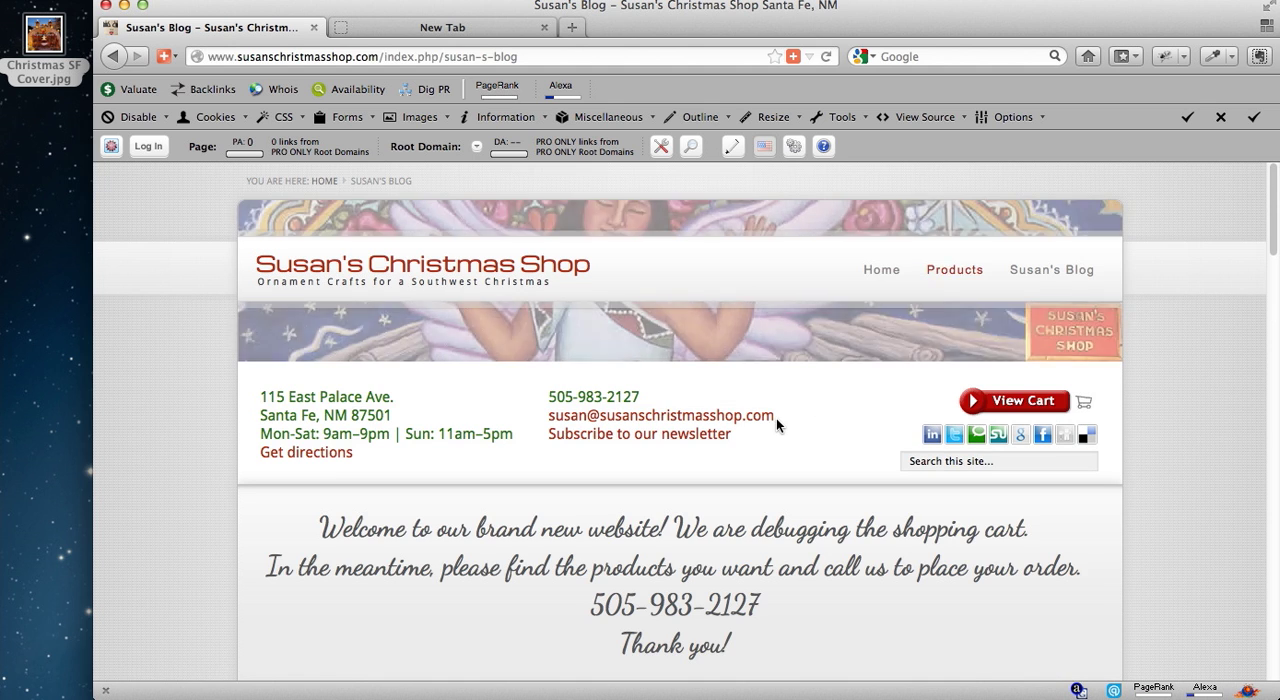
{"action": "scroll", "coordinate": [780, 415], "scroll_direction": "down", "scroll_amount": 3}
{"action": "scroll", "coordinate": [783, 413], "scroll_direction": "down", "scroll_amount": 4}
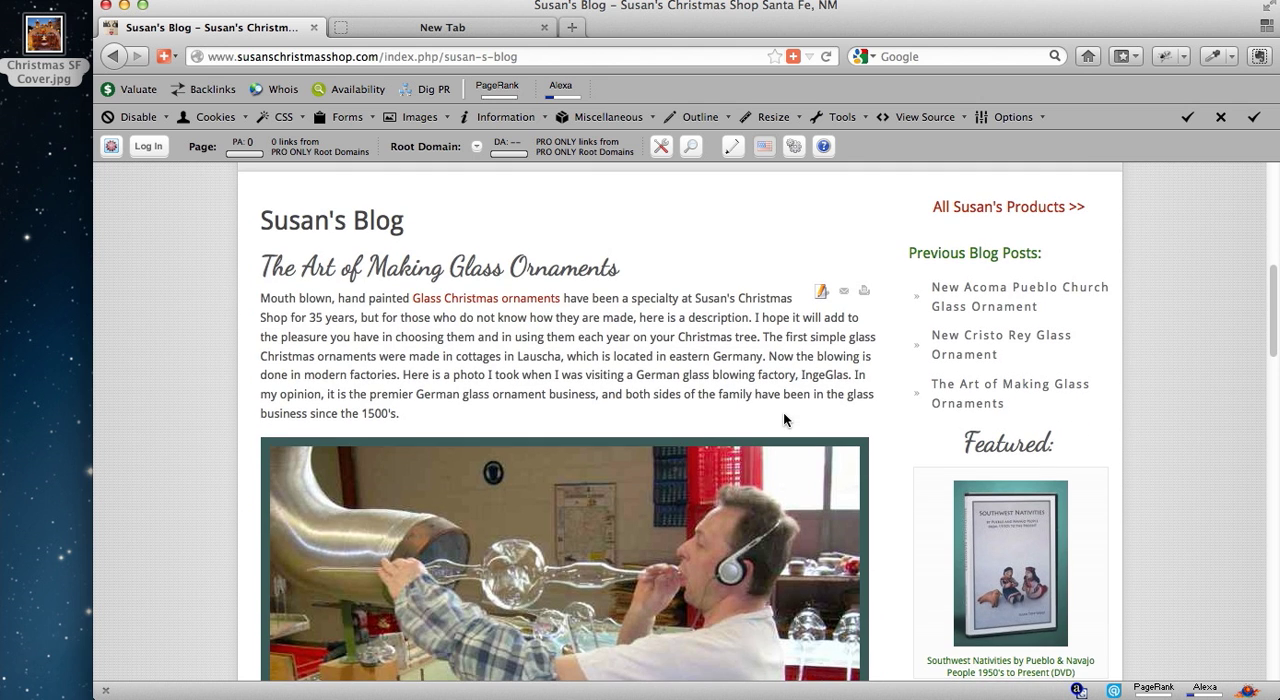
{"action": "scroll", "coordinate": [375, 311], "scroll_direction": "down", "scroll_amount": 6}
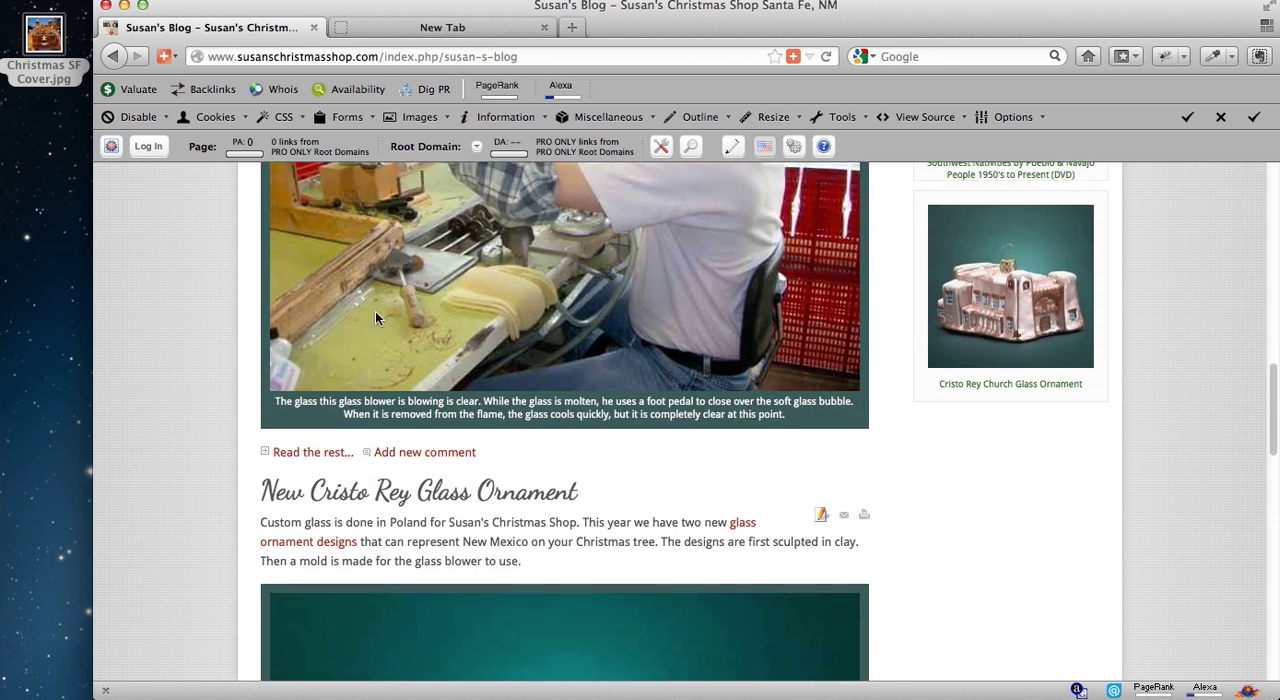
{"action": "scroll", "coordinate": [375, 312], "scroll_direction": "down", "scroll_amount": 15}
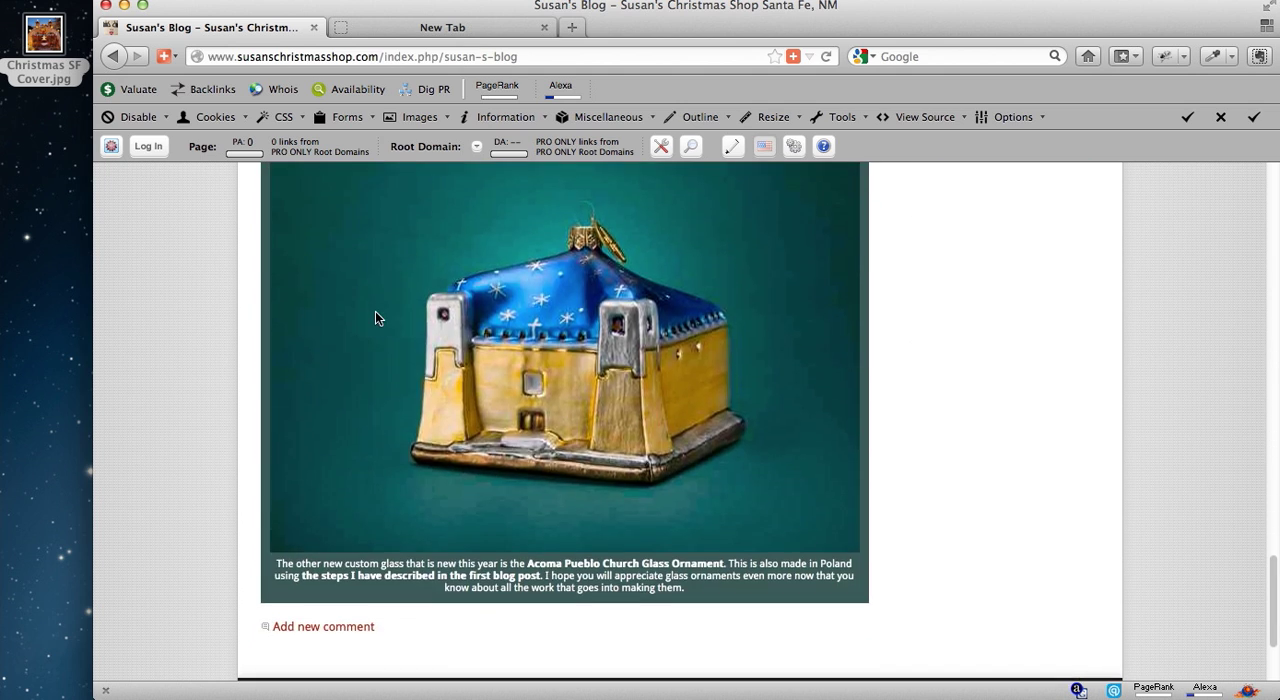
{"action": "scroll", "coordinate": [375, 318], "scroll_direction": "up", "scroll_amount": 20}
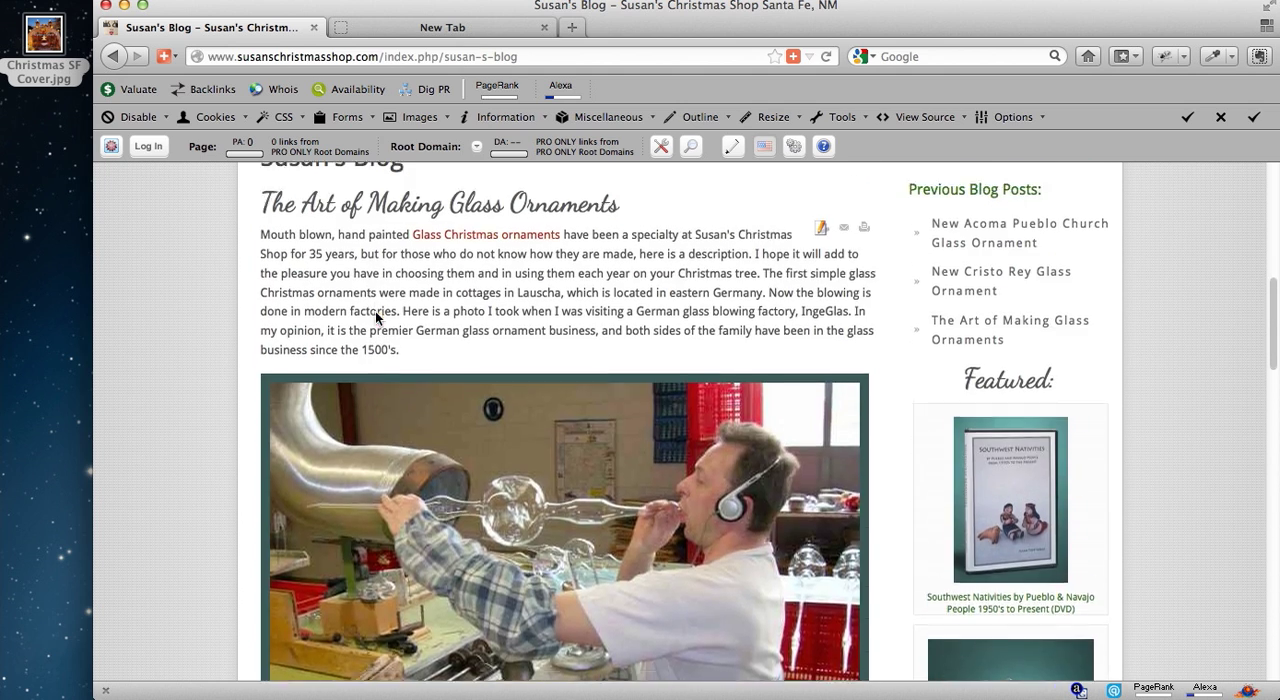
{"action": "scroll", "coordinate": [377, 318], "scroll_direction": "up", "scroll_amount": 2}
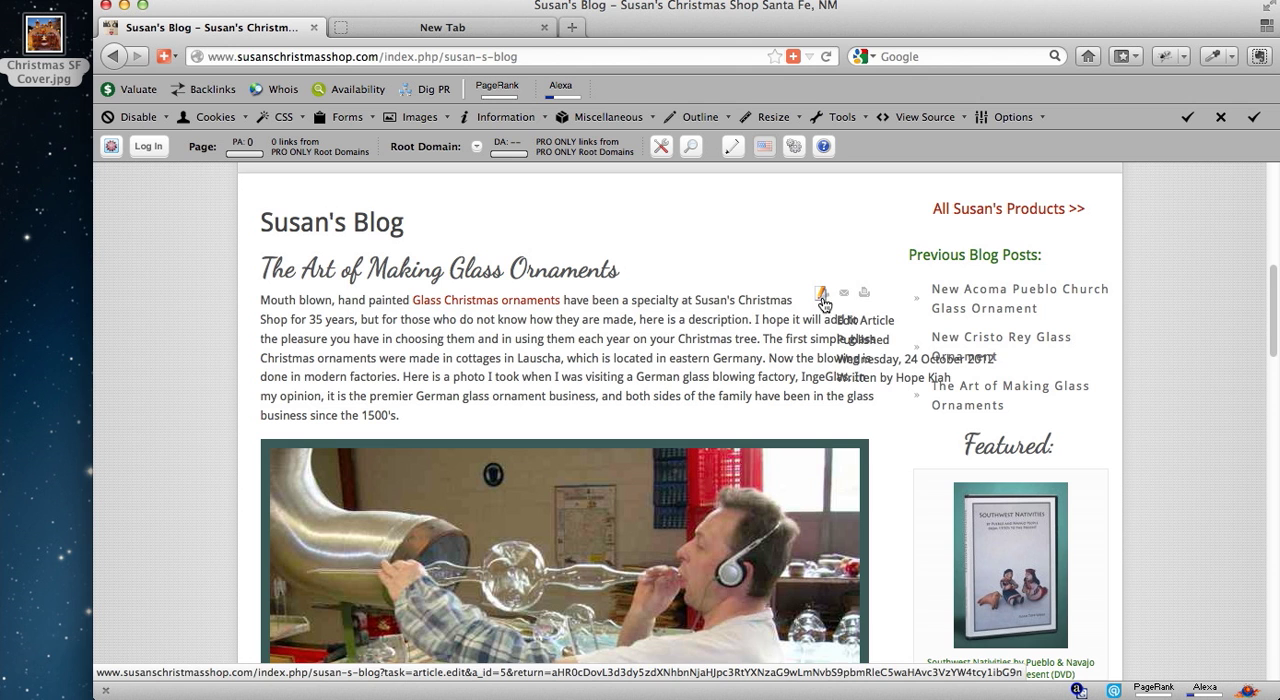
Open the form for creating a new blog post from the page footer.
{"action": "scroll", "coordinate": [835, 315], "scroll_direction": "down", "scroll_amount": 3}
{"action": "scroll", "coordinate": [835, 315], "scroll_direction": "down", "scroll_amount": 20}
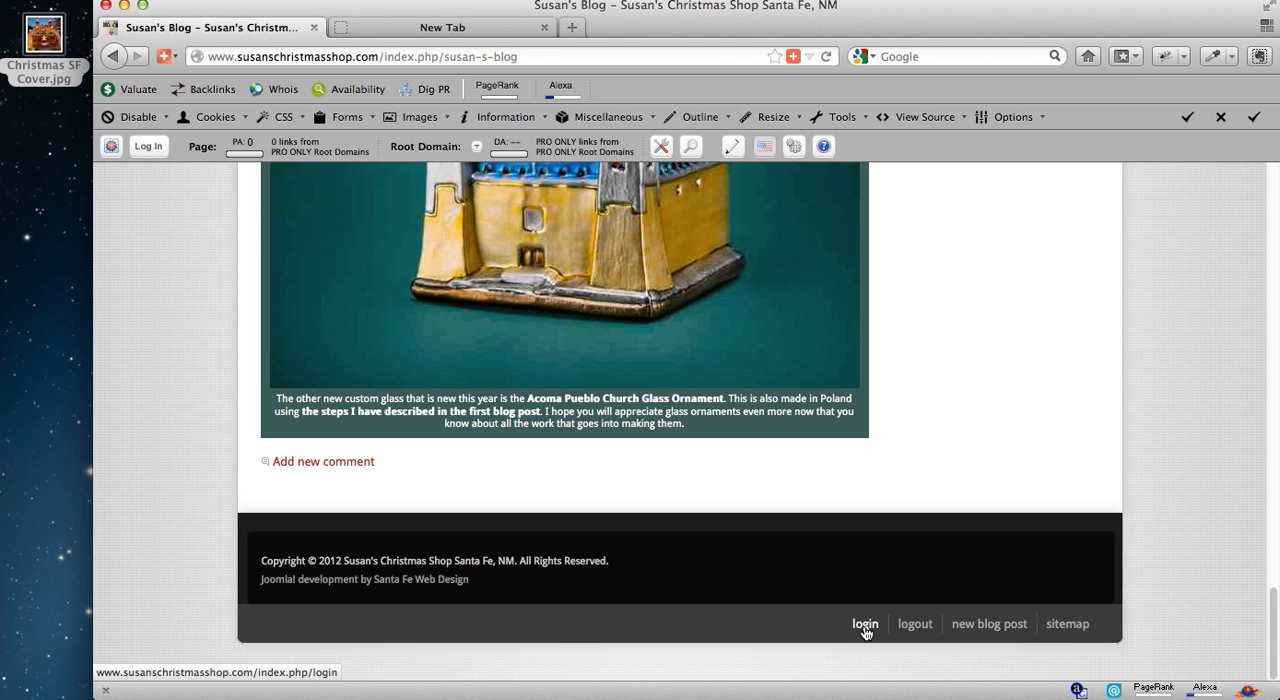
{"action": "left_click", "coordinate": [996, 630]}
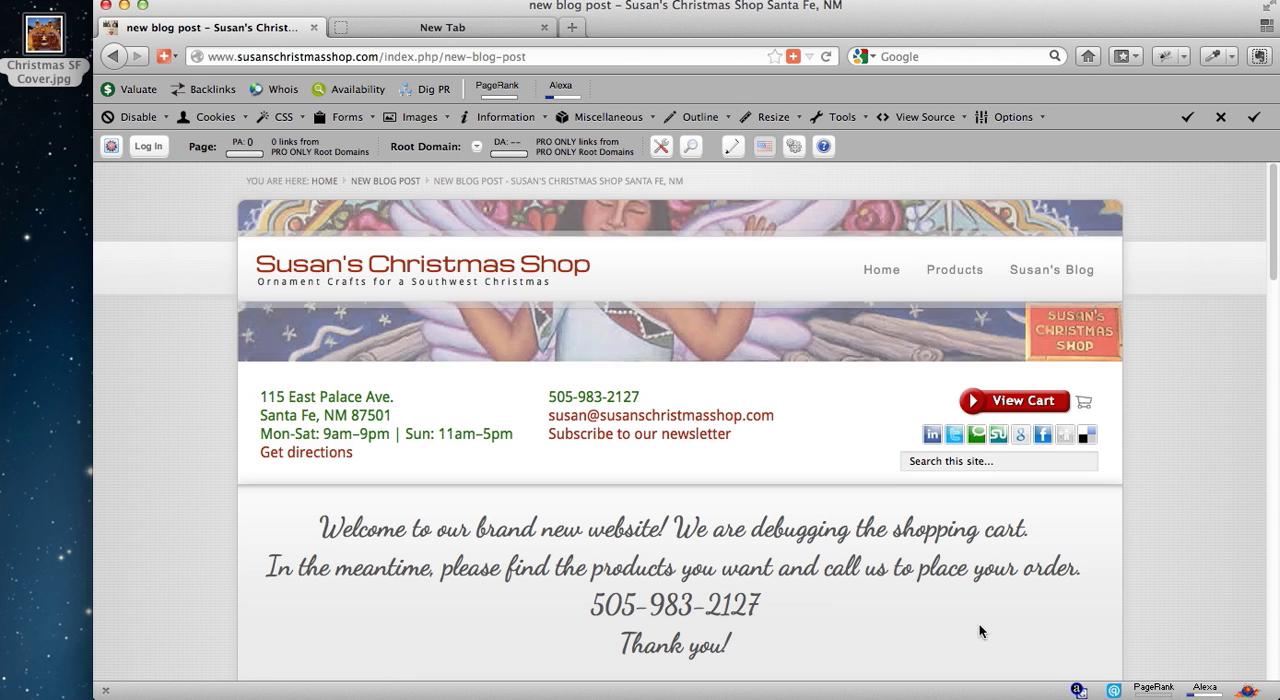
Title the new blog post "New Christmas in Santa Fe DVD".
{"action": "scroll", "coordinate": [730, 420], "scroll_direction": "down", "scroll_amount": 6}
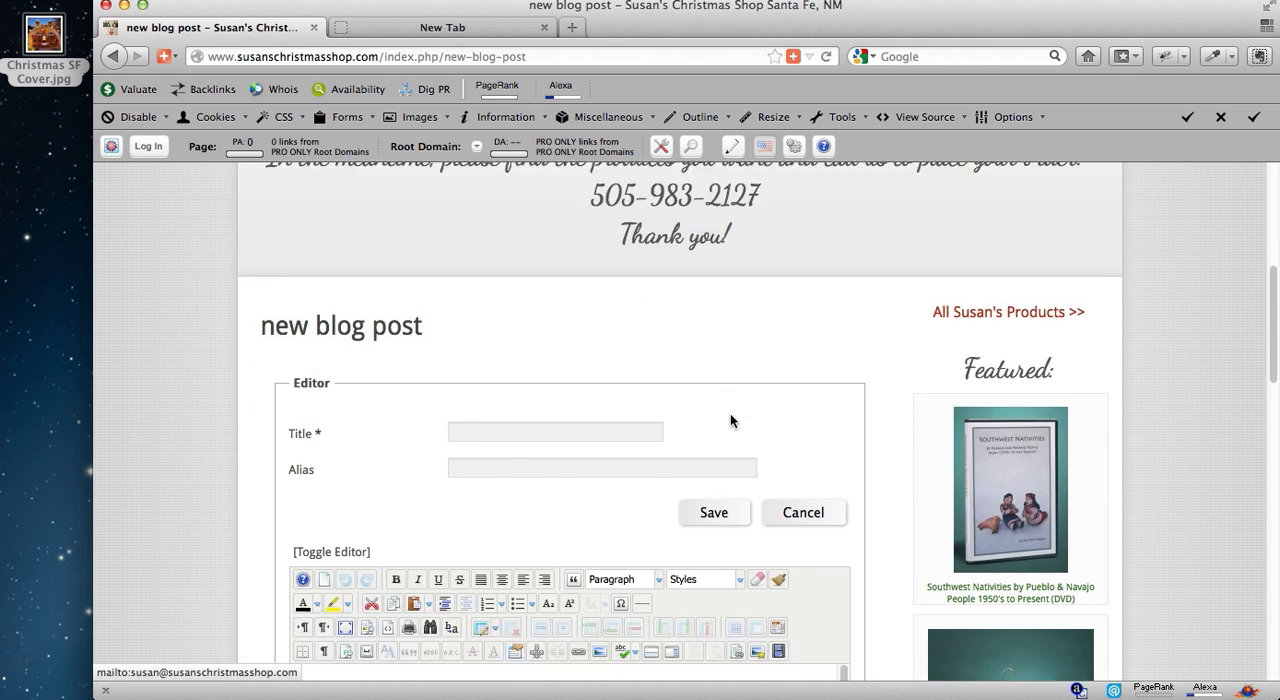
{"action": "left_click", "coordinate": [577, 289]}
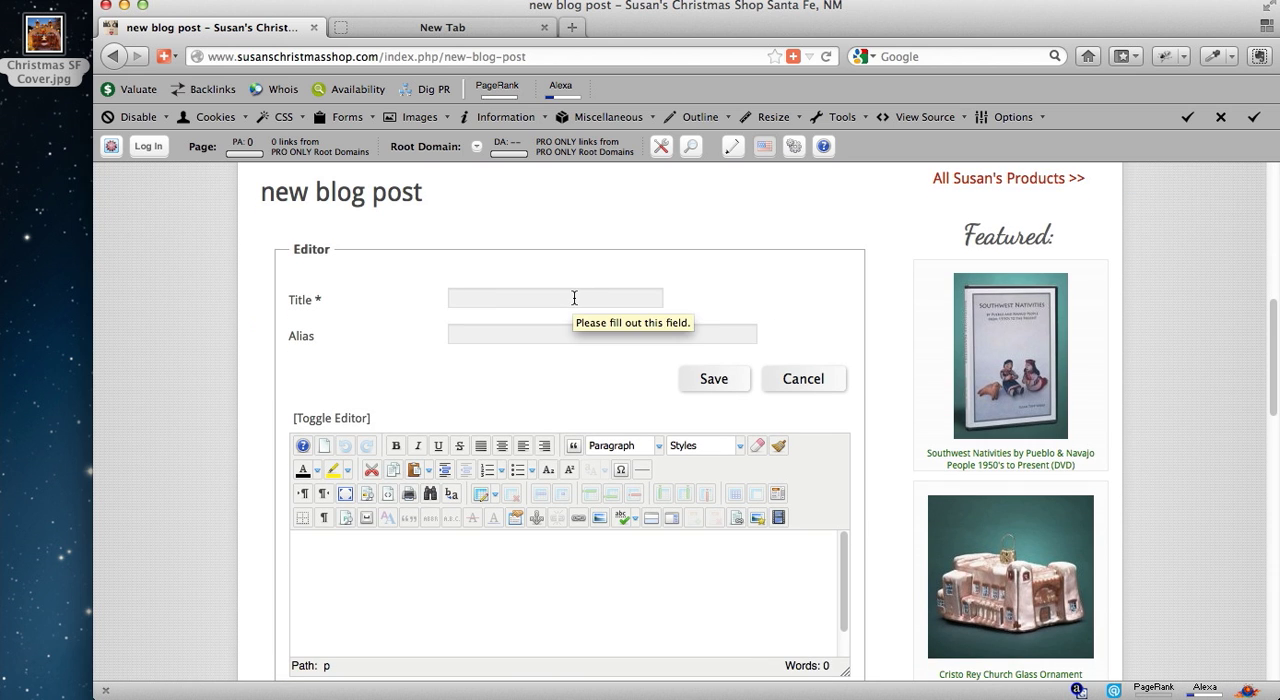
{"action": "type", "text": "New Christm"}
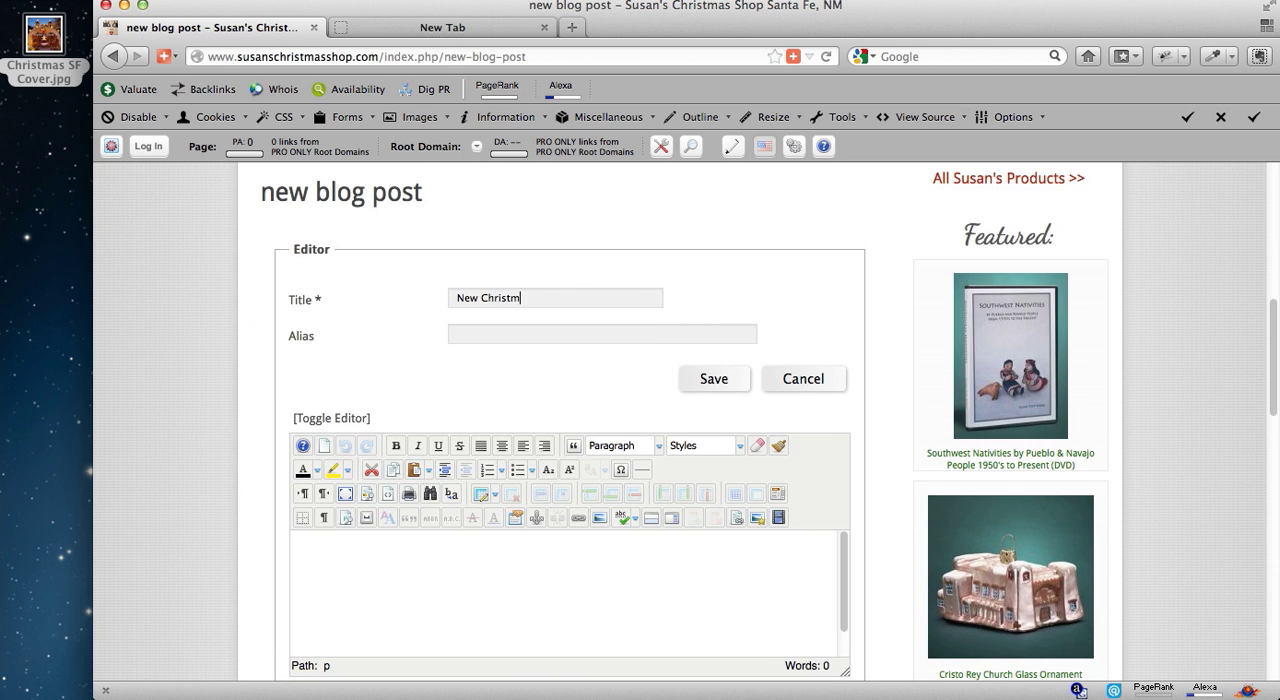
{"action": "type", "text": "as in Santa Fe DVD"}
Enter "Typing about the DVD" as the body text of the post.
{"action": "left_click", "coordinate": [525, 565]}
{"action": "type", "text": "Typing about the DVD"}
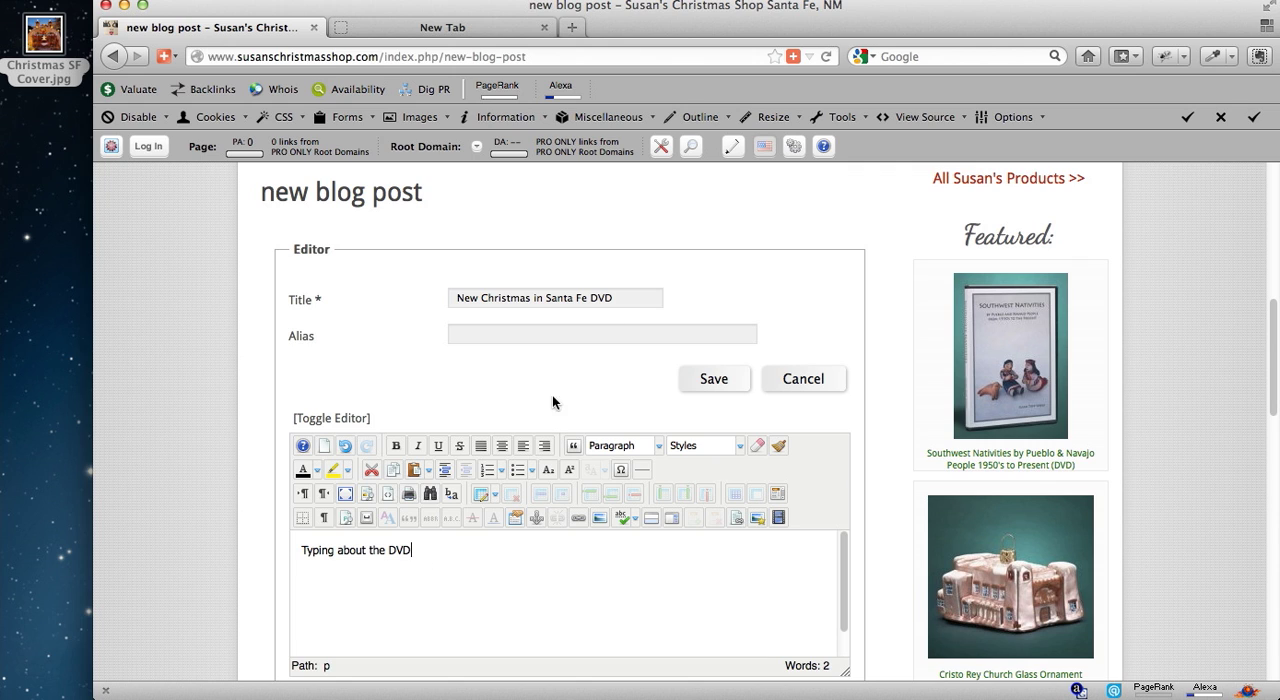
Replace the word "DVD" with "Book" in both the post title and the body text.
{"action": "double_click", "coordinate": [601, 298]}
{"action": "type", "text": "Book"}
{"action": "double_click", "coordinate": [399, 550]}
{"action": "type", "text": "Book"}
Start inserting an image before the body text and open the upload window for the susans-blog image folder.
{"action": "left_click", "coordinate": [300, 552]}
{"action": "left_click_drag", "start_coordinate": [620, 297], "coordinate": [451, 296]}
{"action": "left_click", "coordinate": [301, 551]}
{"action": "left_click", "coordinate": [762, 522]}
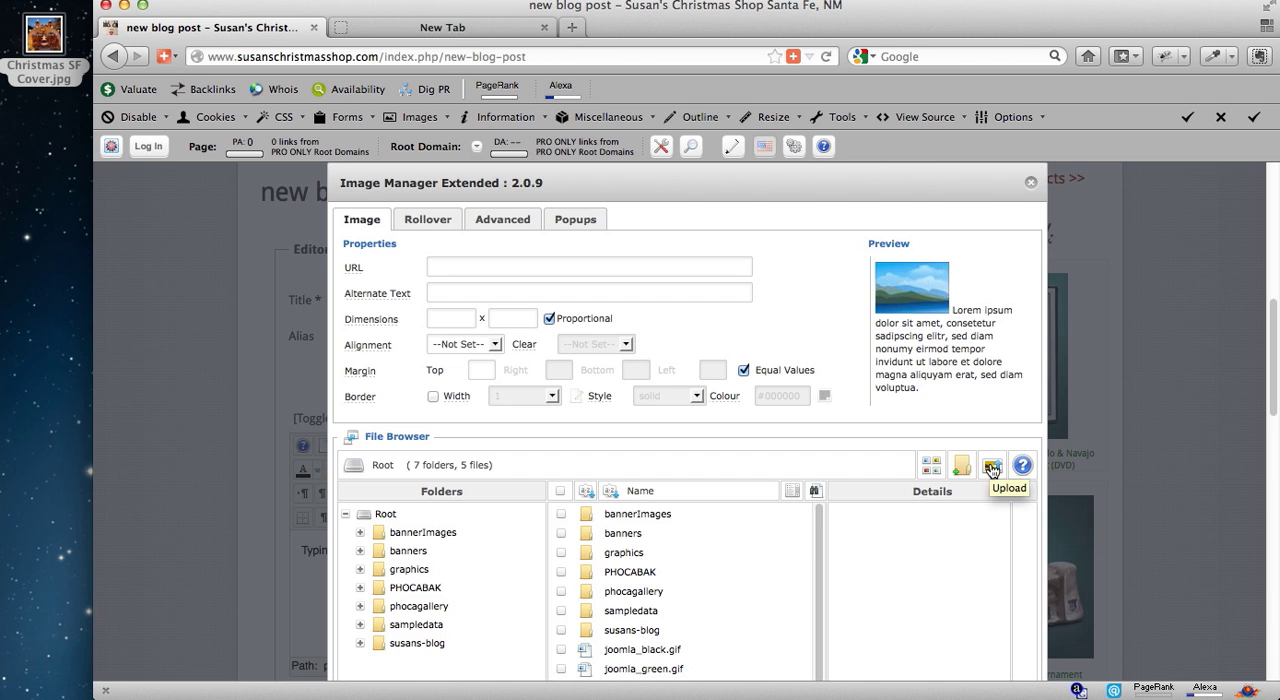
{"action": "double_click", "coordinate": [660, 633]}
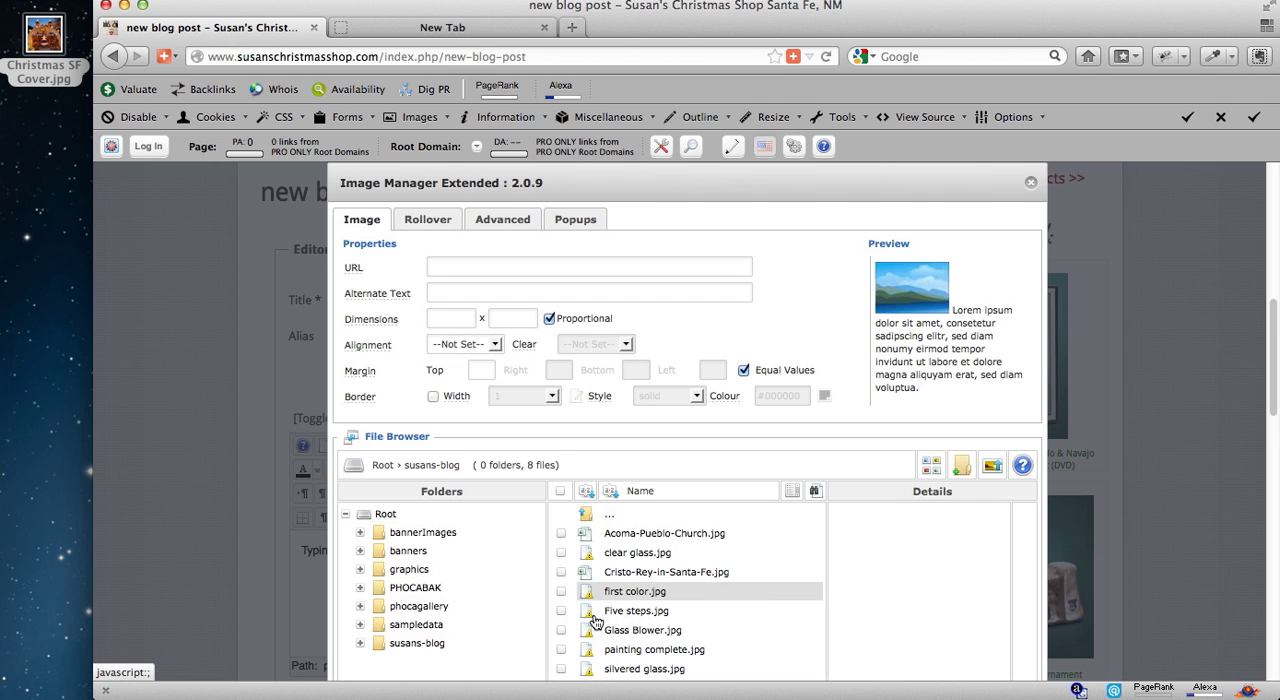
{"action": "left_click", "coordinate": [992, 466]}
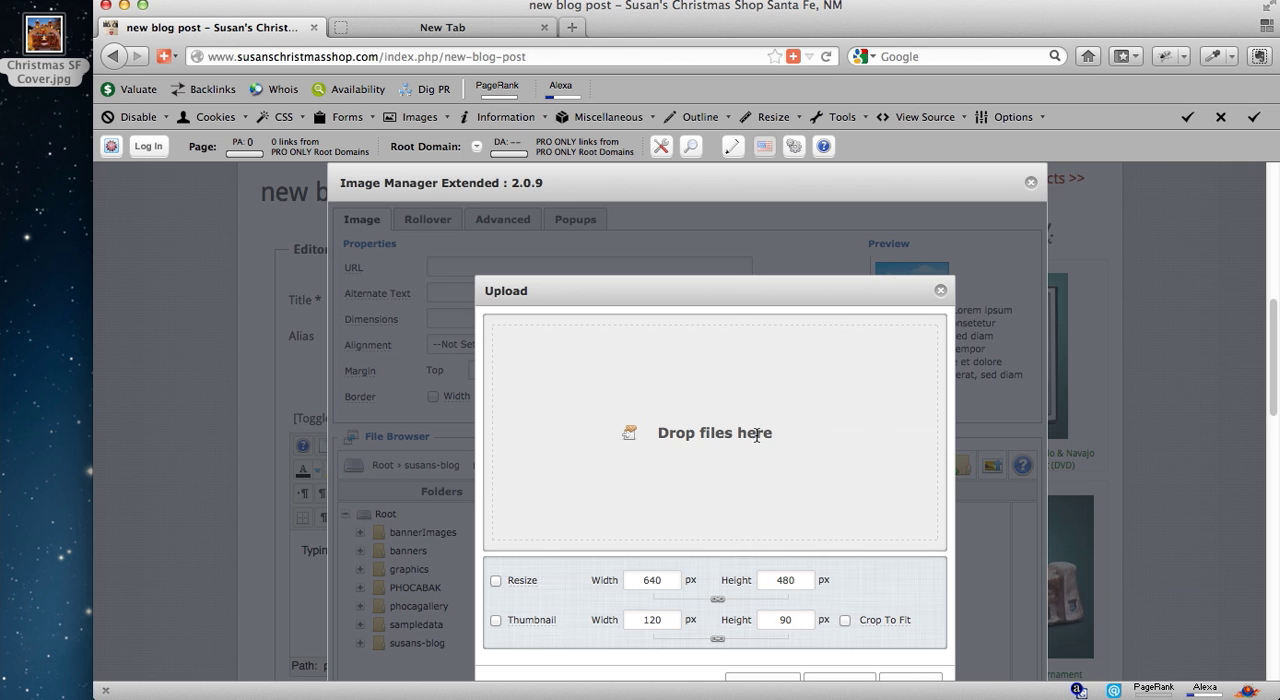
Check the file size of Christmas SF Cover.jpg on the desktop in its file information.
{"action": "mouse_move", "coordinate": [36, 42]}
{"action": "left_mouse_down"}
{"action": "mouse_move", "coordinate": [42, 125]}
{"action": "mouse_move", "coordinate": [44, 53]}
{"action": "left_mouse_up"}
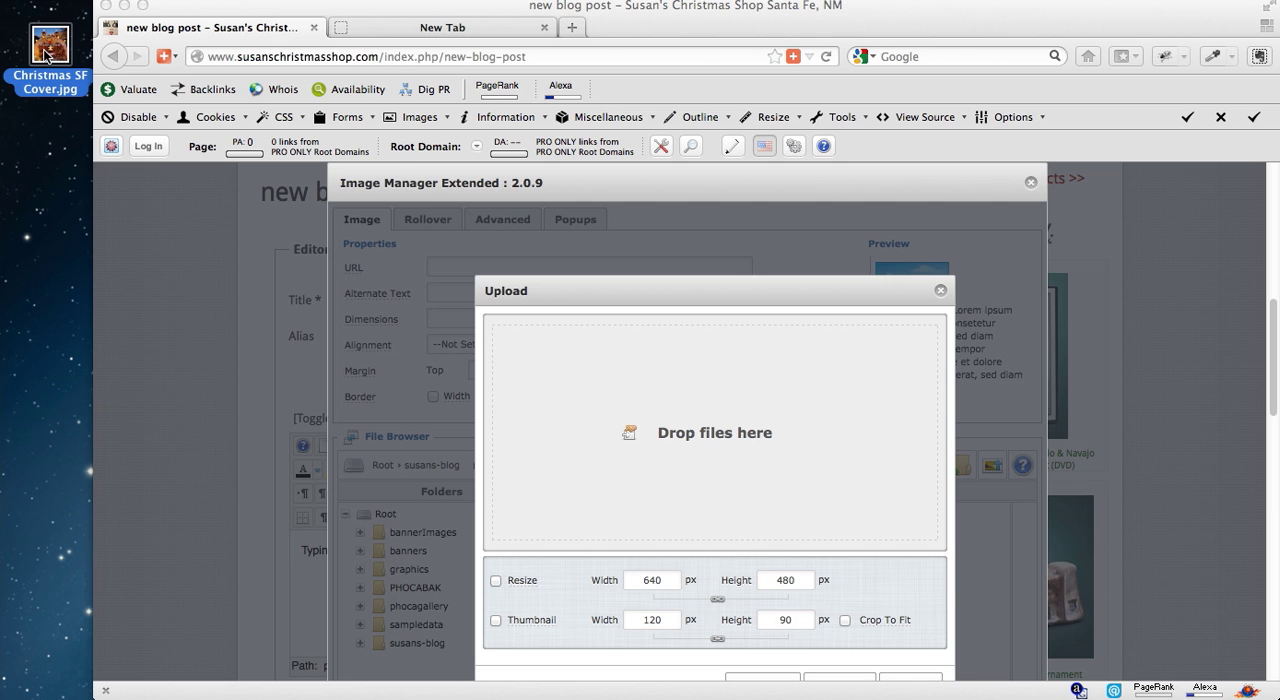
{"action": "key", "text": "super+i"}
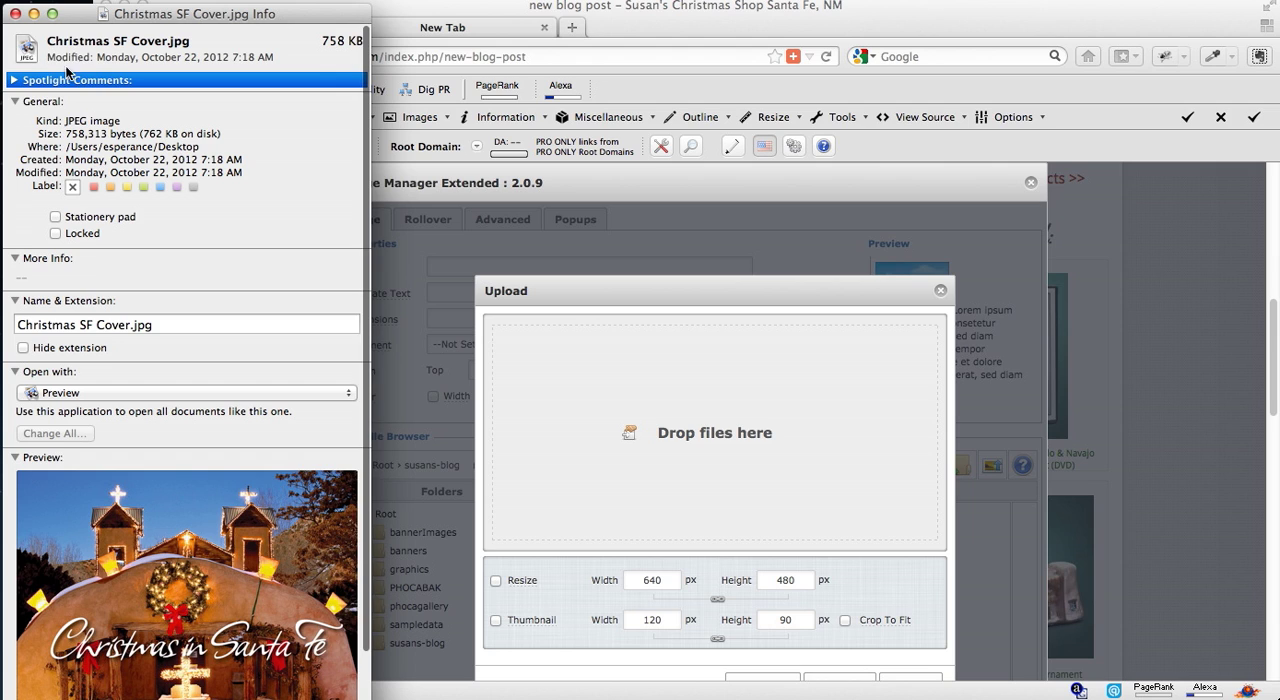
{"action": "double_click", "coordinate": [150, 133]}
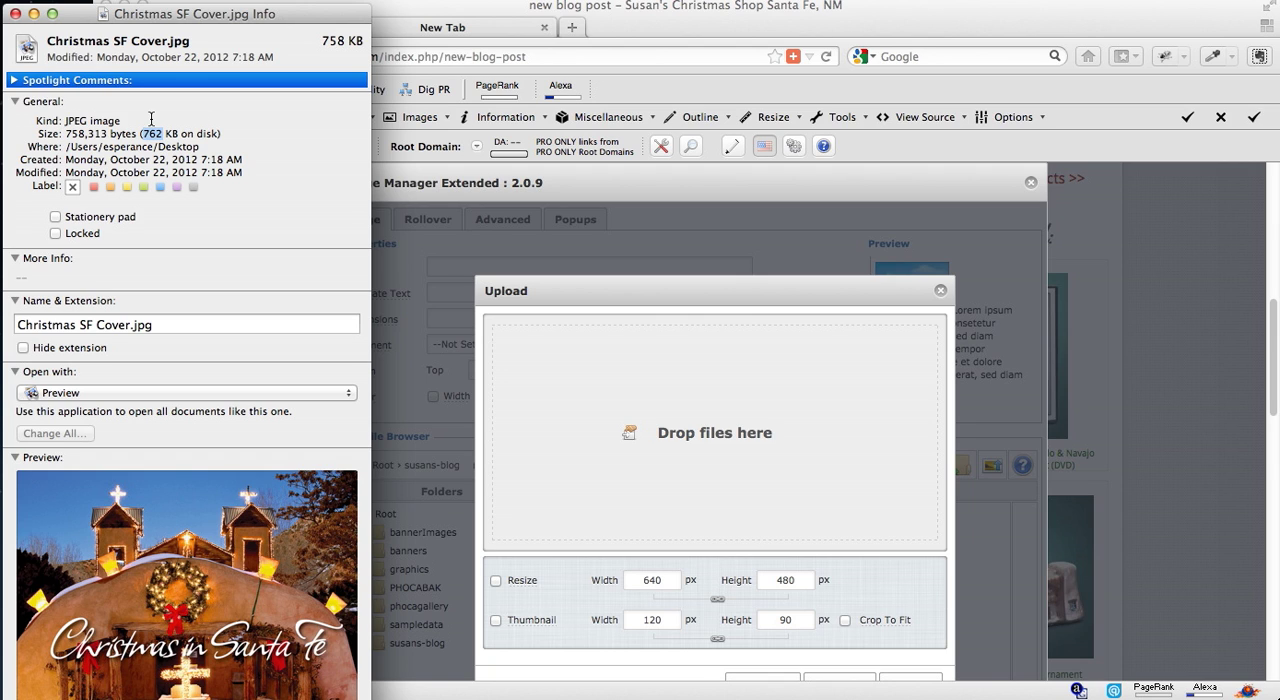
{"action": "left_click", "coordinate": [15, 14]}
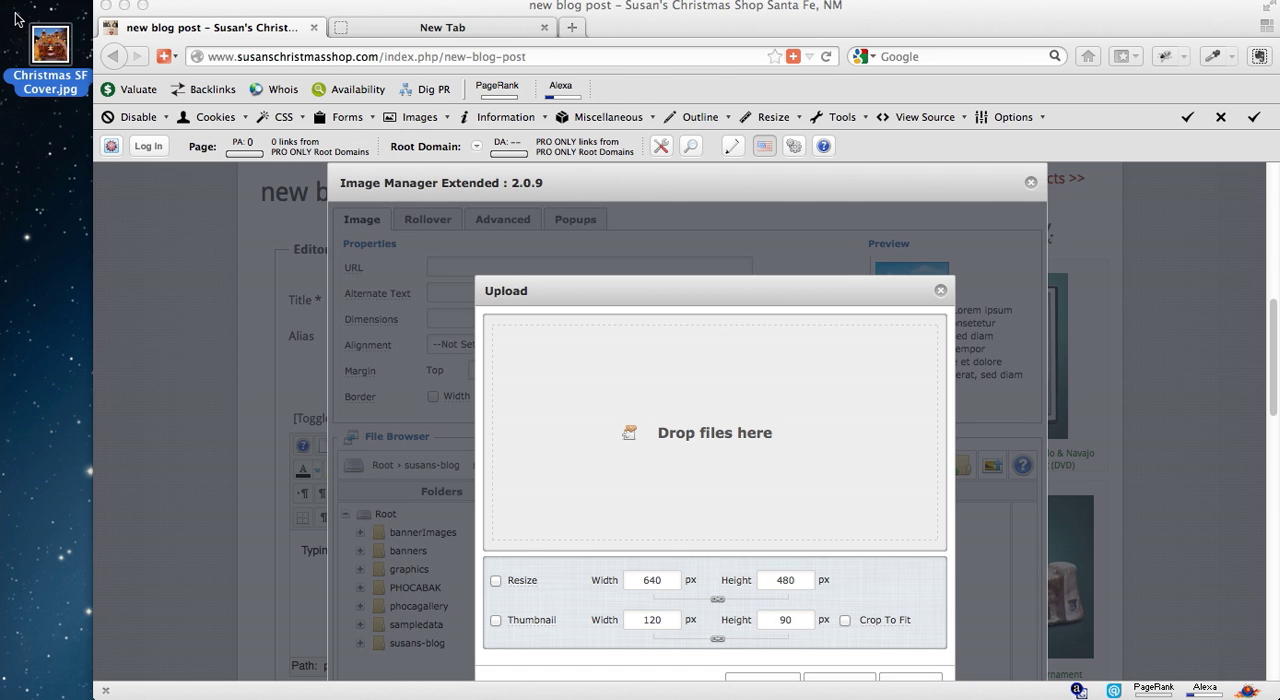
Add Christmas SF Cover.jpg from the desktop to the upload queue and rename it "Christmas in Santa Fe book".
{"action": "left_click_drag", "start_coordinate": [44, 42], "coordinate": [533, 381]}
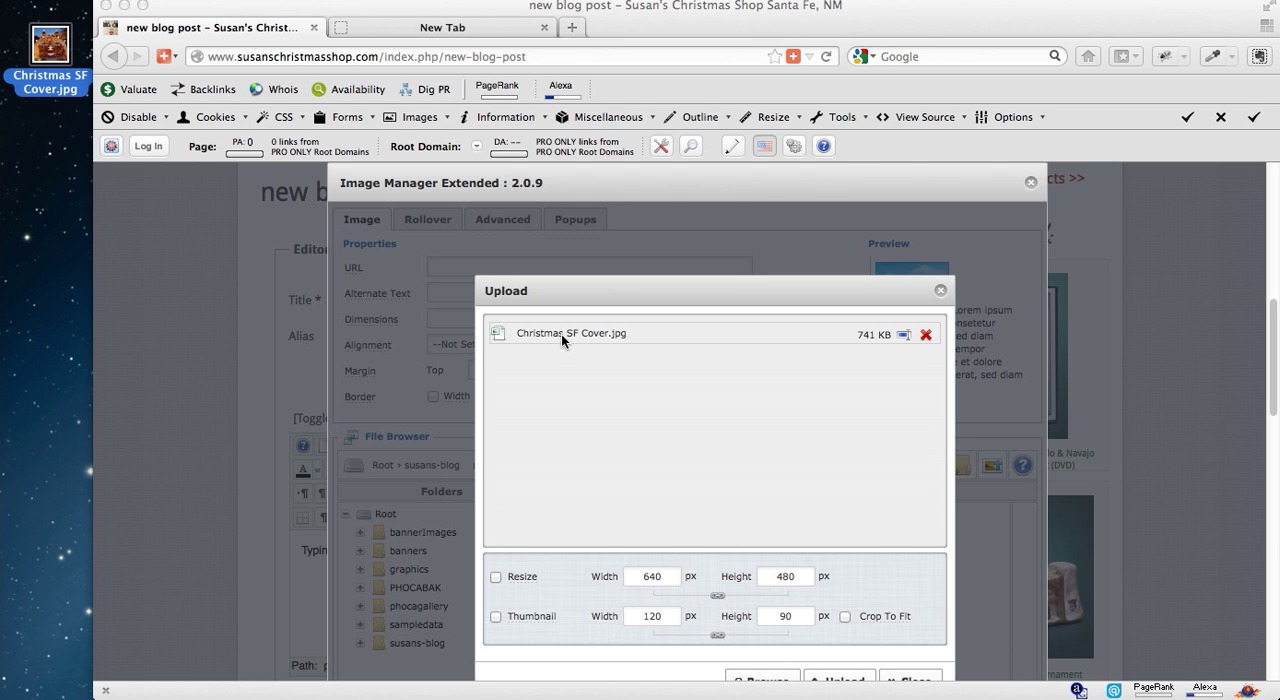
{"action": "left_click", "coordinate": [903, 337]}
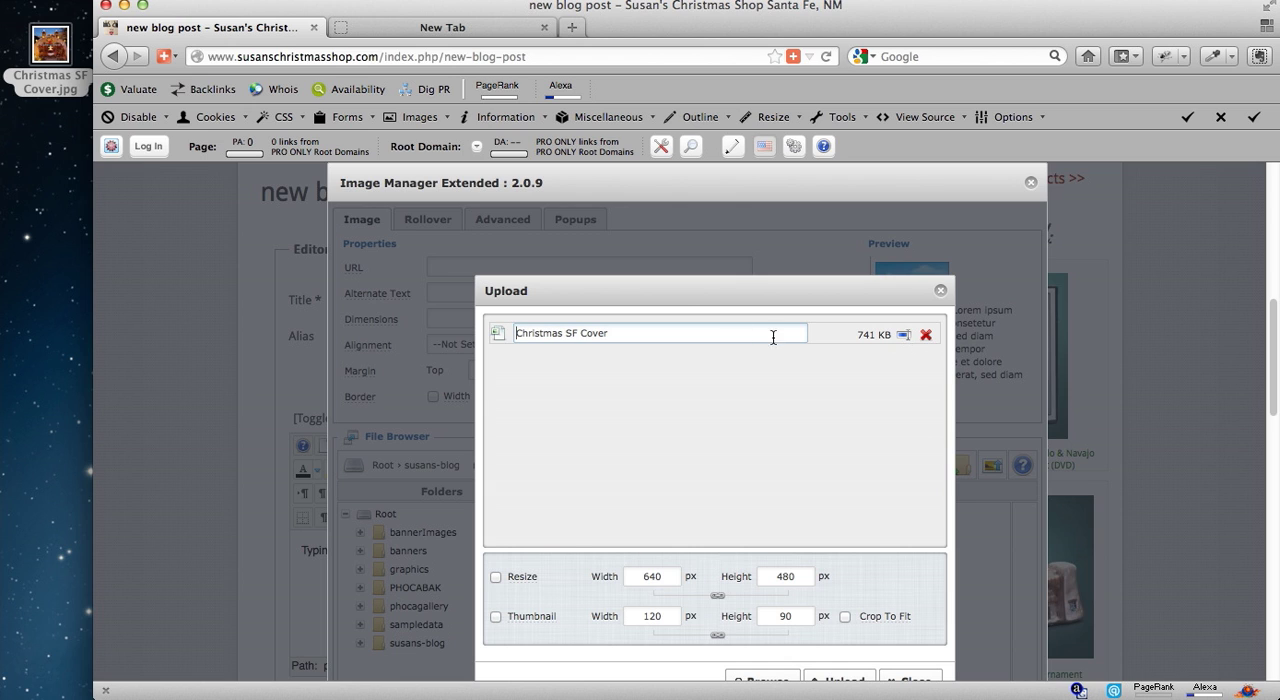
{"action": "left_click_drag", "start_coordinate": [637, 337], "coordinate": [510, 333]}
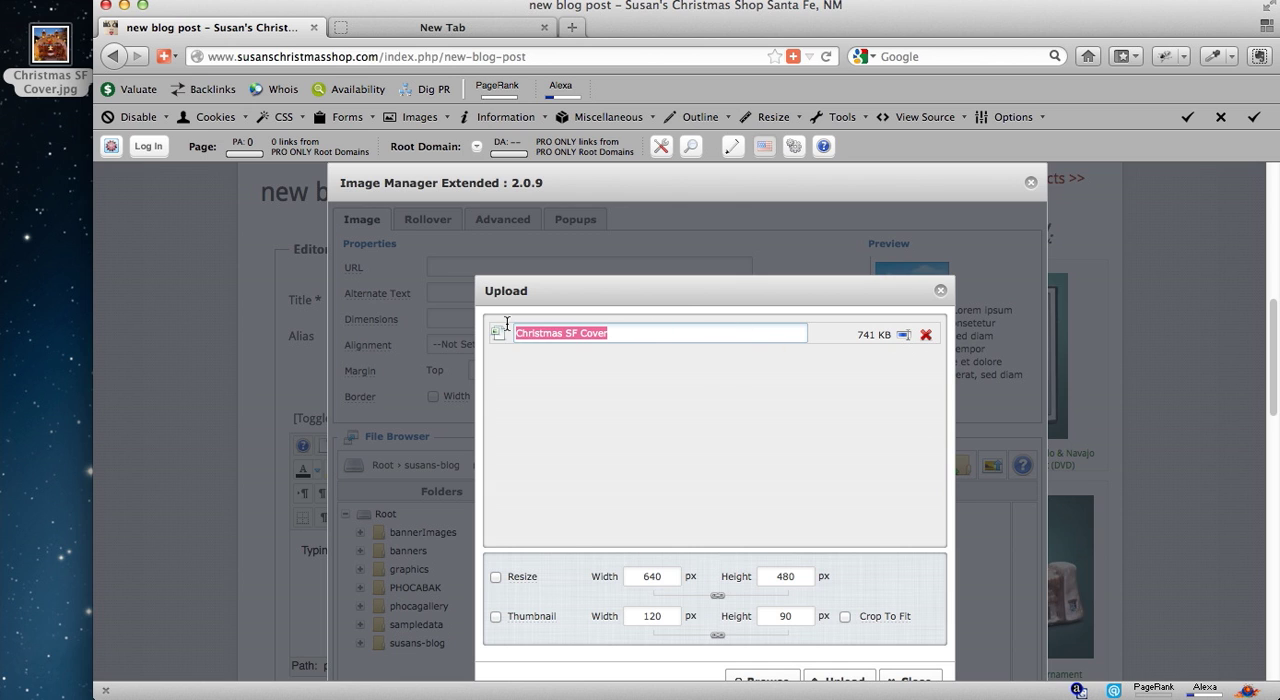
{"action": "type", "text": "C"}
{"action": "type", "text": "rhis"}
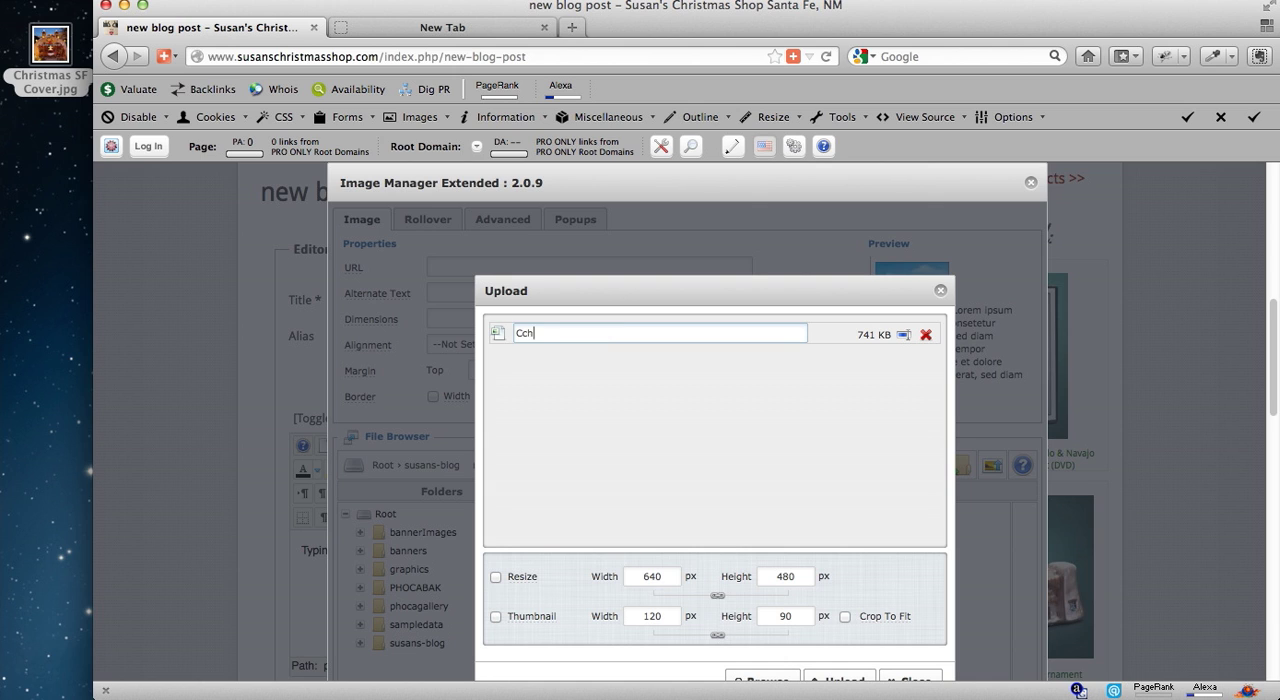
{"action": "key", "text": "BackSpace"}
{"action": "key", "text": "BackSpace"}
{"action": "key", "text": "BackSpace"}
{"action": "key", "text": "BackSpace"}
{"action": "type", "text": "hris"}
{"action": "key", "text": "BackSpace"}
{"action": "key", "text": "BackSpace"}
{"action": "key", "text": "BackSpace"}
{"action": "type", "text": "ristmas in Santa "}
{"action": "type", "text": "Fe"}
{"action": "type", "text": " book"}
{"action": "key", "text": "Return"}
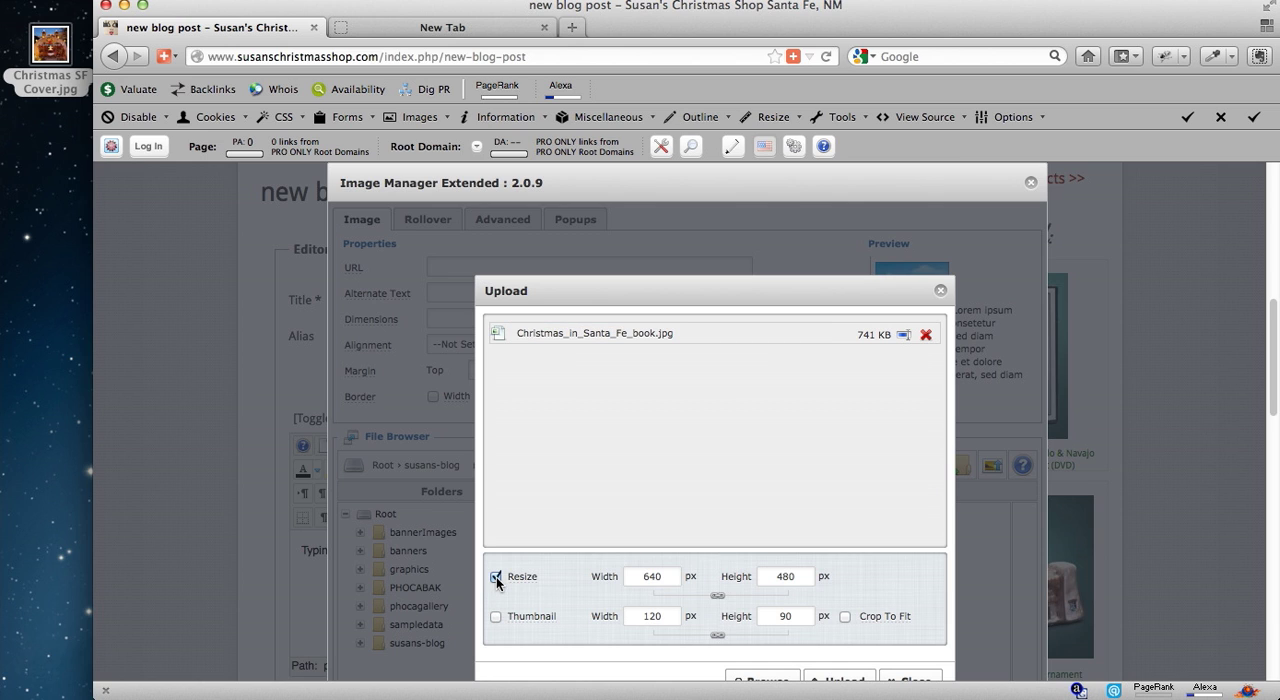
Enable resizing to a width of 300 px with proportional height and upload the book cover image.
{"action": "left_click_drag", "start_coordinate": [641, 578], "coordinate": [716, 583]}
{"action": "type", "text": "300"}
{"action": "key", "text": "Tab"}
{"action": "left_click", "coordinate": [788, 577]}
{"action": "double_click", "coordinate": [780, 578]}
{"action": "left_click_drag", "start_coordinate": [672, 577], "coordinate": [624, 575]}
{"action": "scroll", "coordinate": [1024, 518], "scroll_direction": "down", "scroll_amount": 4}
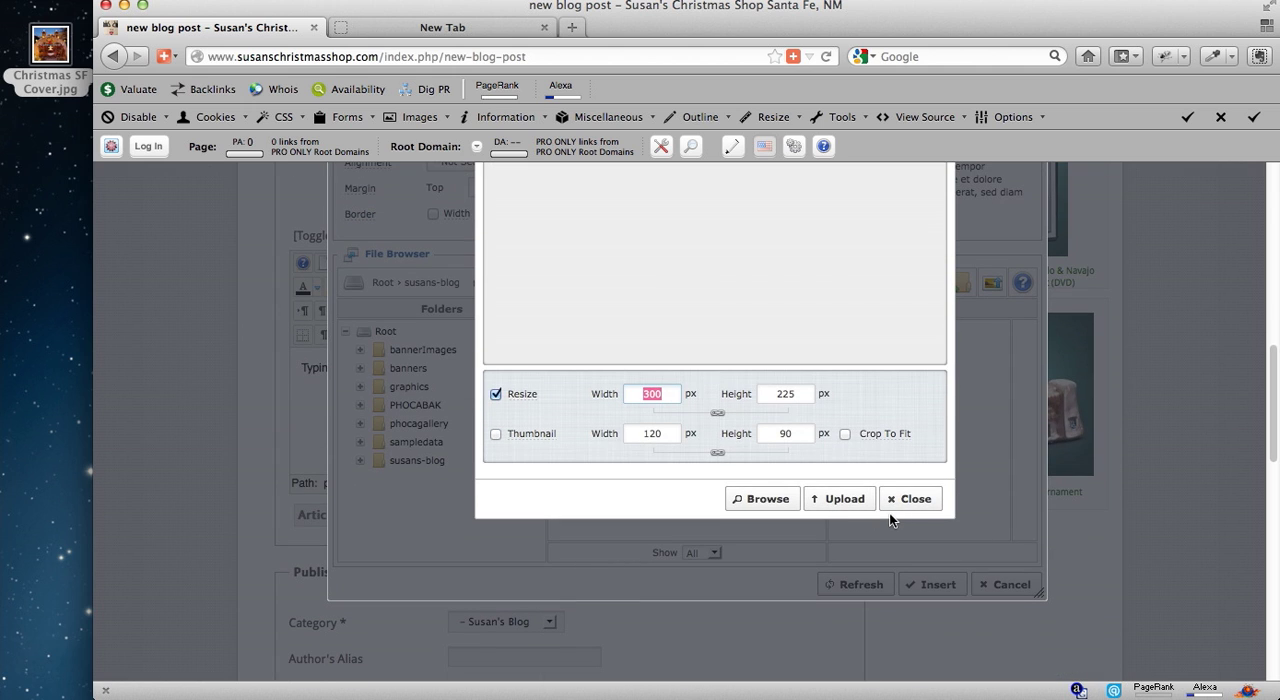
{"action": "left_click", "coordinate": [838, 499]}
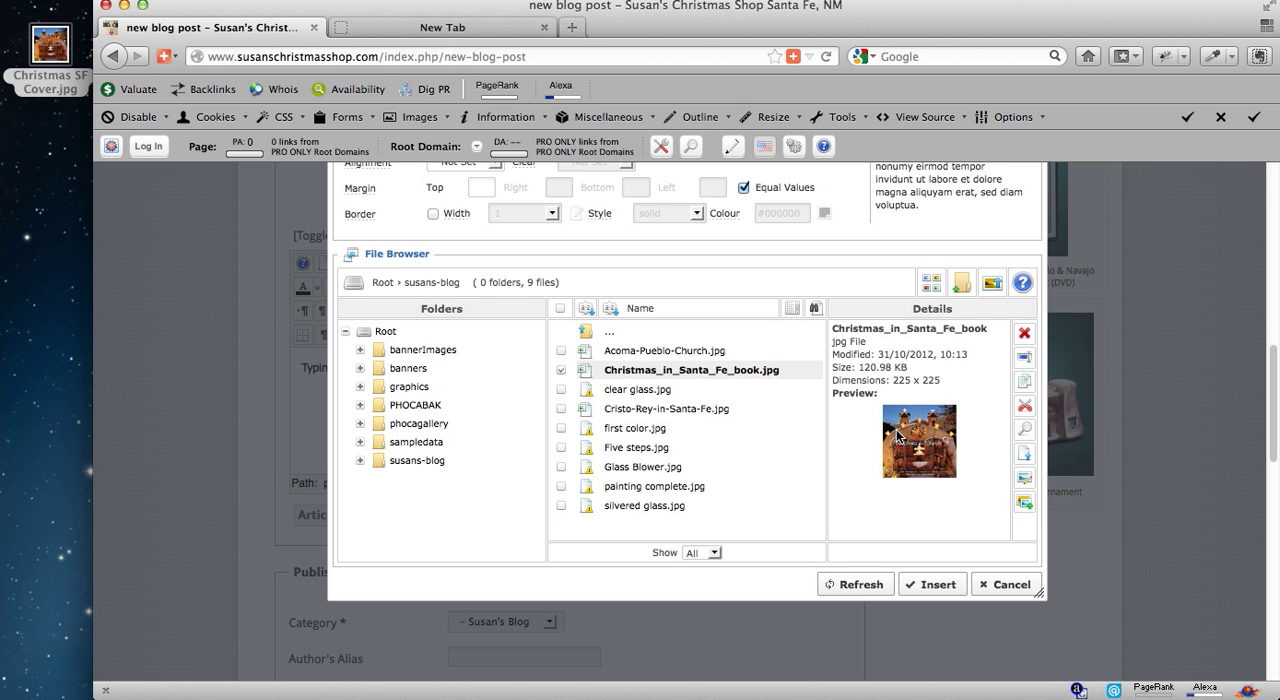
Choose the uploaded Christmas_in_Santa_Fe_book.jpg as the image to insert, filling its URL and alternate text.
{"action": "scroll", "coordinate": [896, 437], "scroll_direction": "up", "scroll_amount": 4}
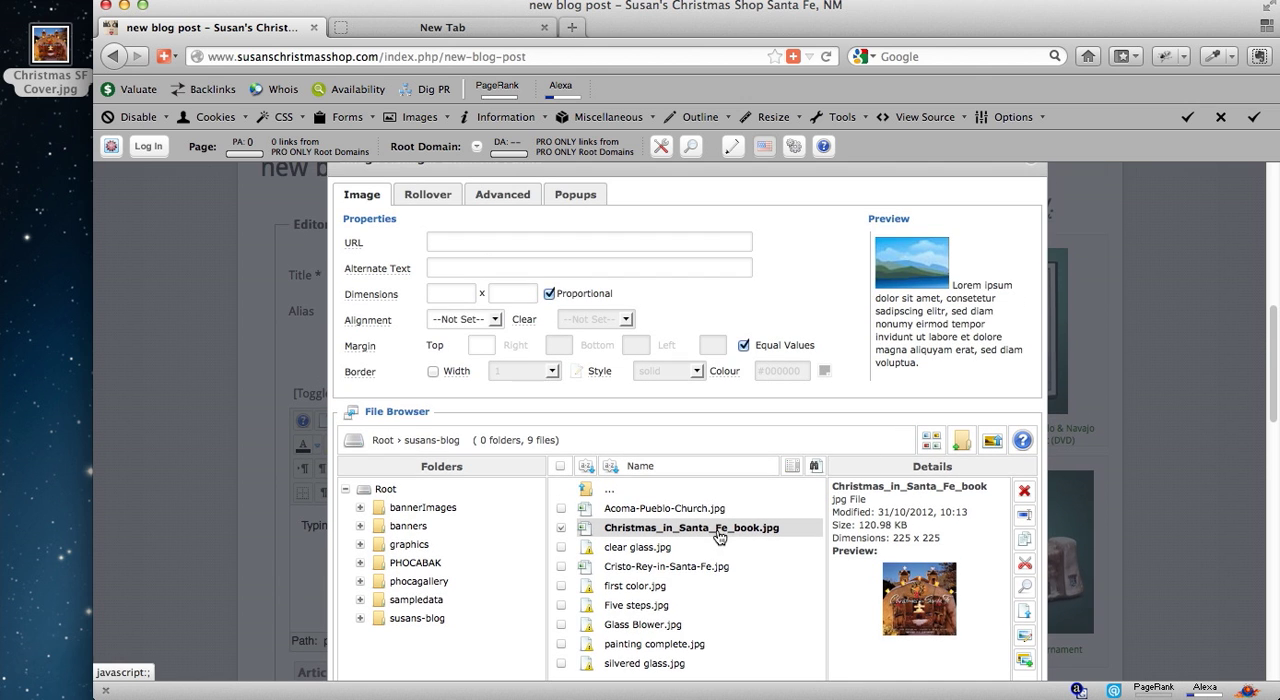
{"action": "left_click", "coordinate": [524, 246]}
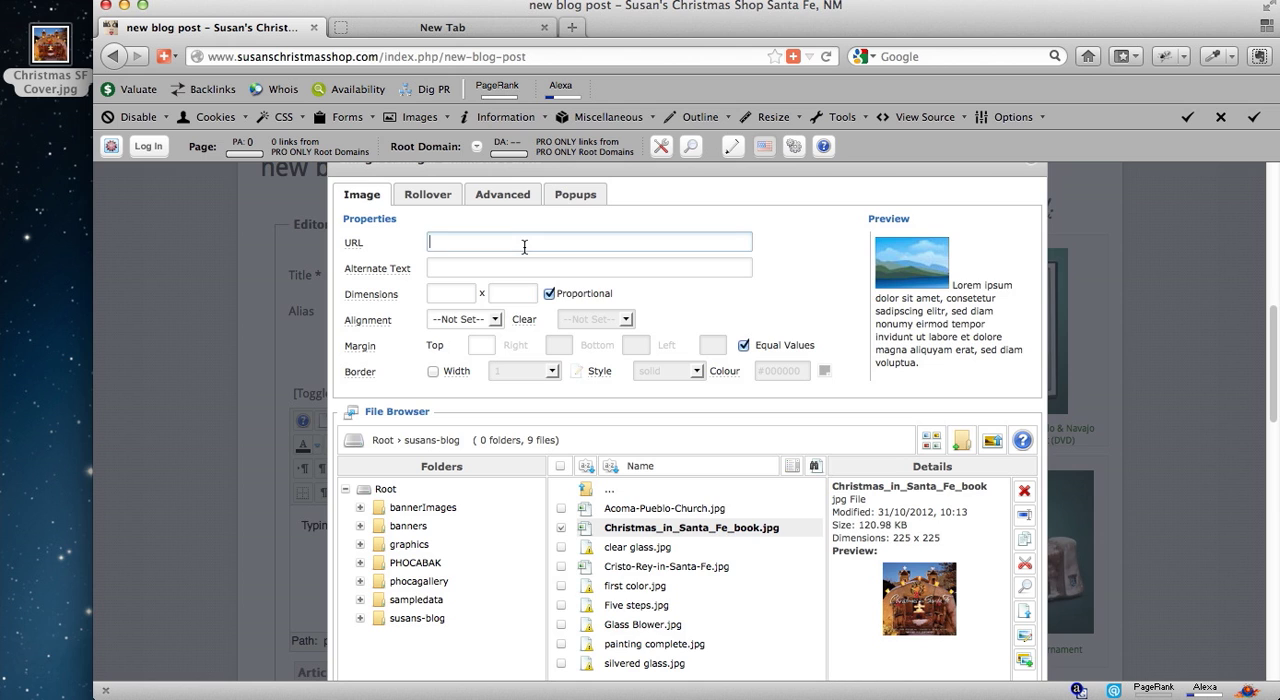
{"action": "left_click", "coordinate": [675, 535]}
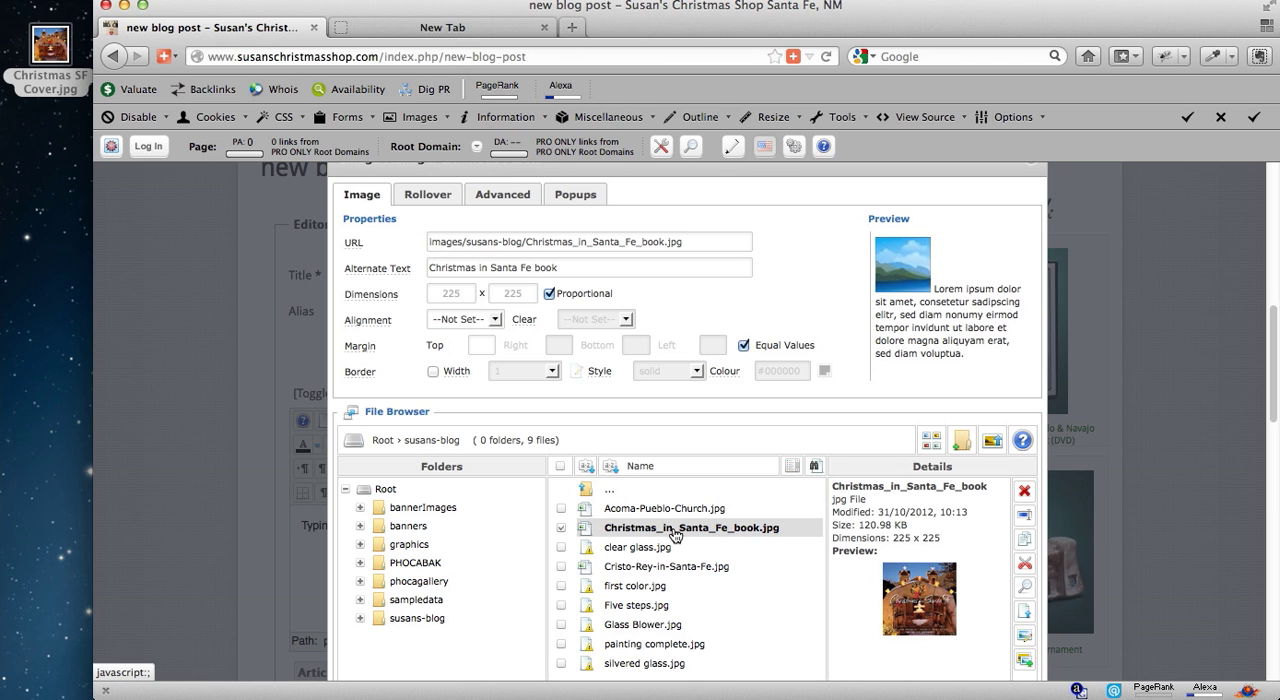
{"action": "left_click_drag", "start_coordinate": [690, 242], "coordinate": [386, 235]}
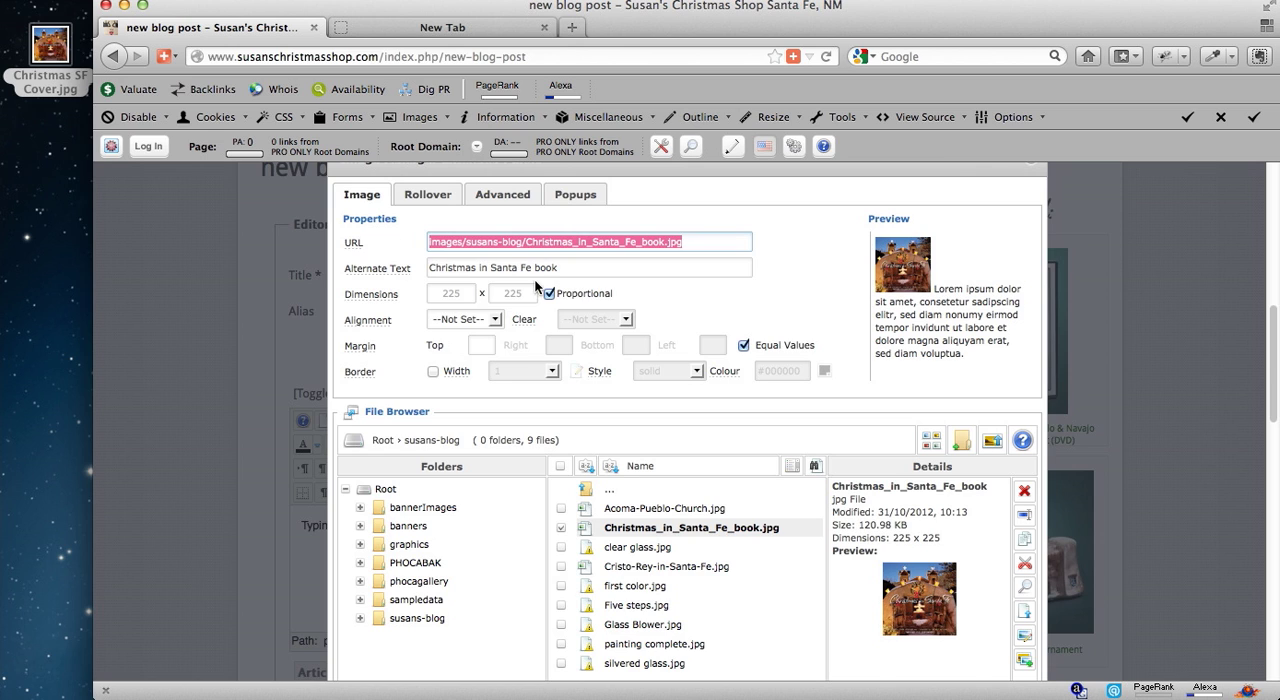
Set the book cover image's alignment to Right and check the text wrapping in the preview.
{"action": "left_click", "coordinate": [494, 319]}
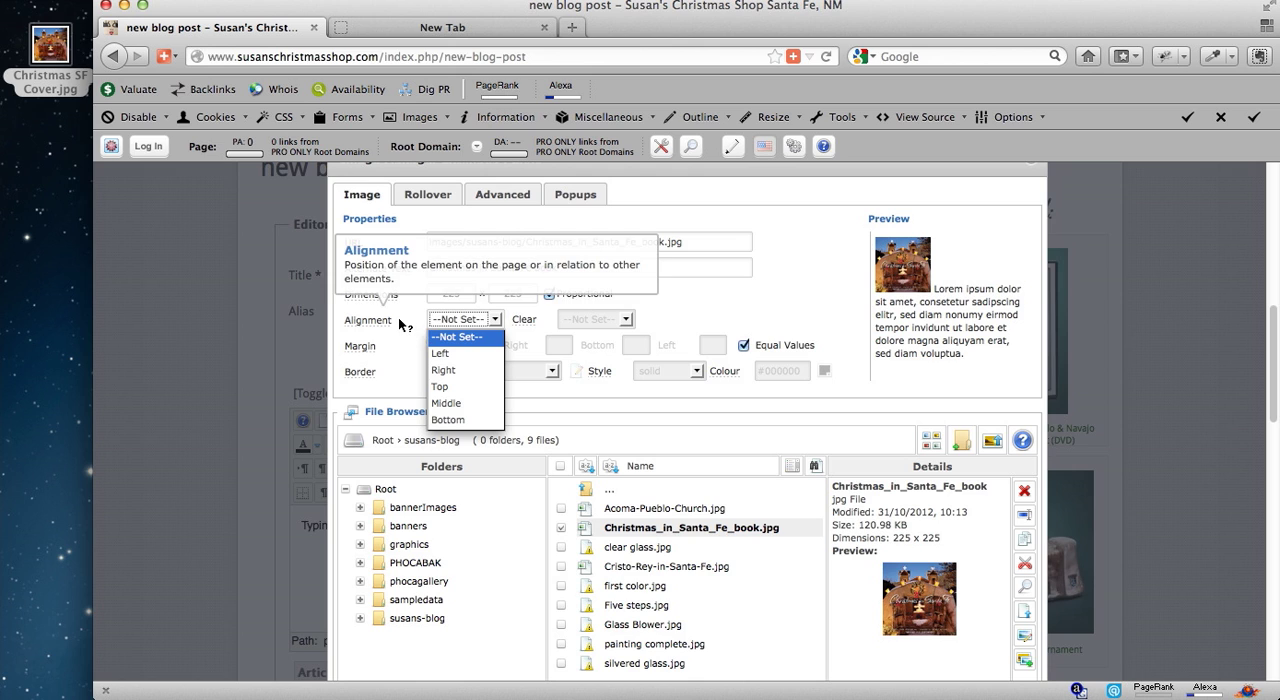
{"action": "left_click", "coordinate": [444, 370]}
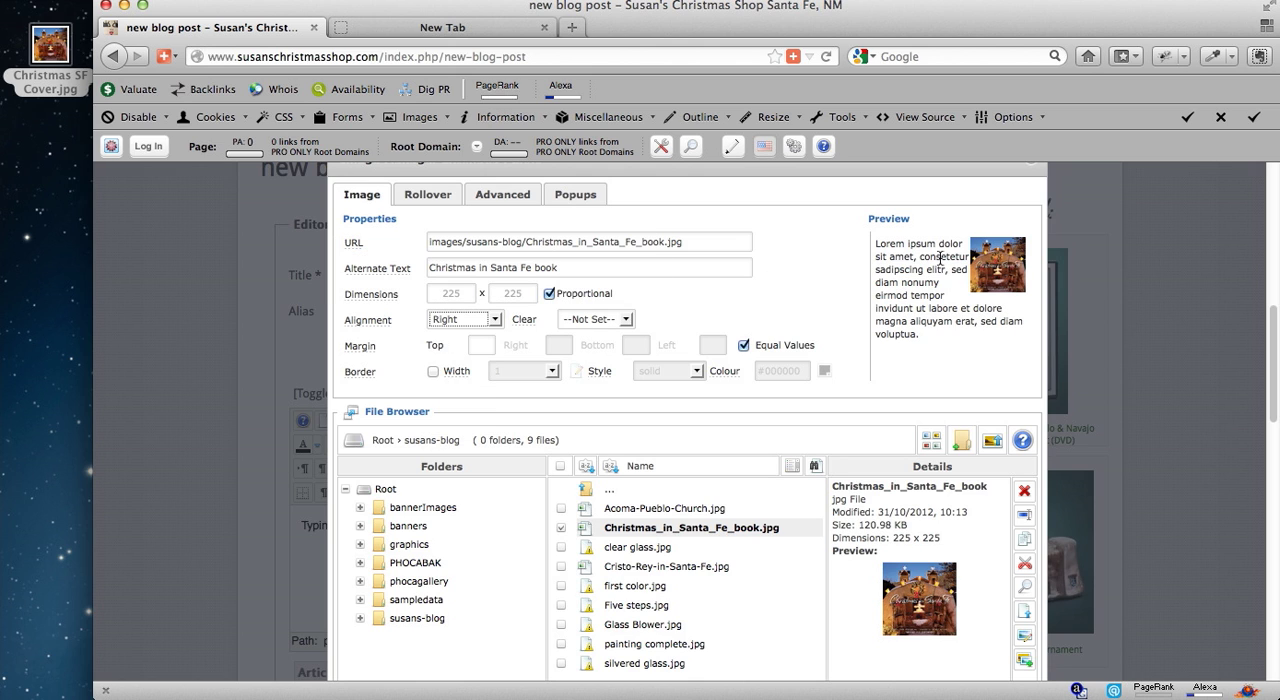
{"action": "left_click_drag", "start_coordinate": [938, 244], "coordinate": [955, 289]}
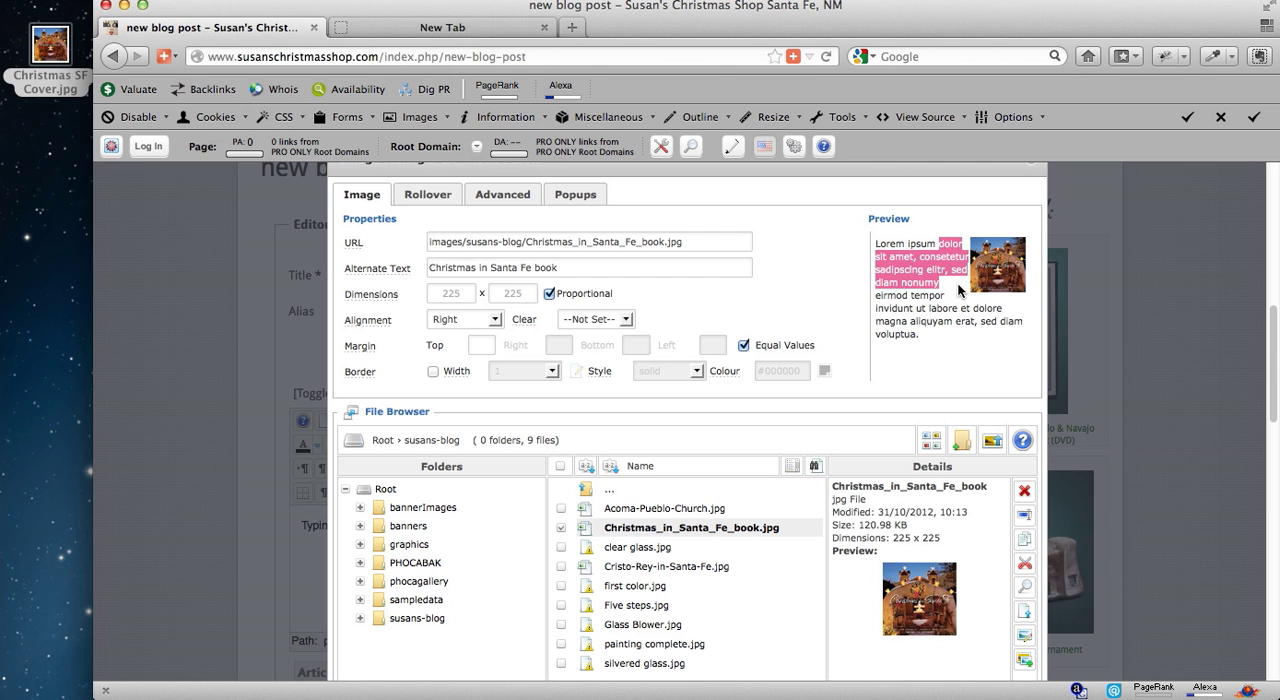
{"action": "left_click", "coordinate": [961, 244]}
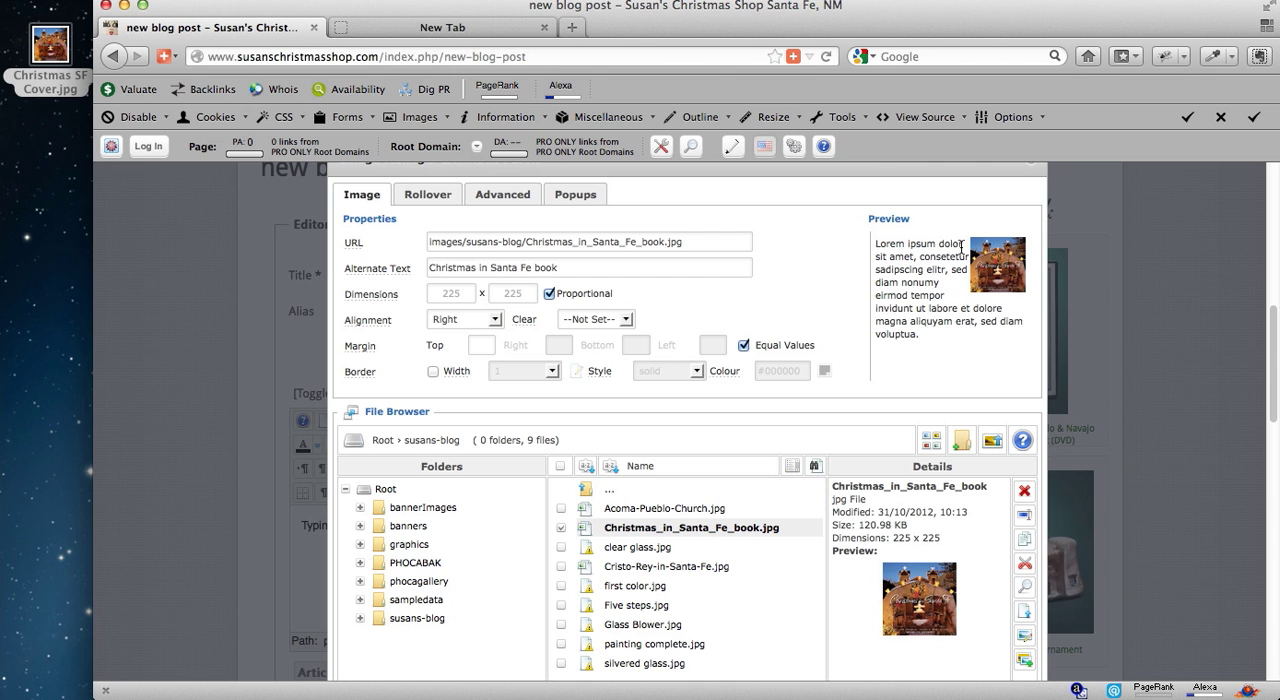
Turn off equal margins, give the book cover image a left margin of 15, and insert it into the post.
{"action": "left_click_drag", "start_coordinate": [962, 250], "coordinate": [963, 274]}
{"action": "left_click", "coordinate": [845, 288]}
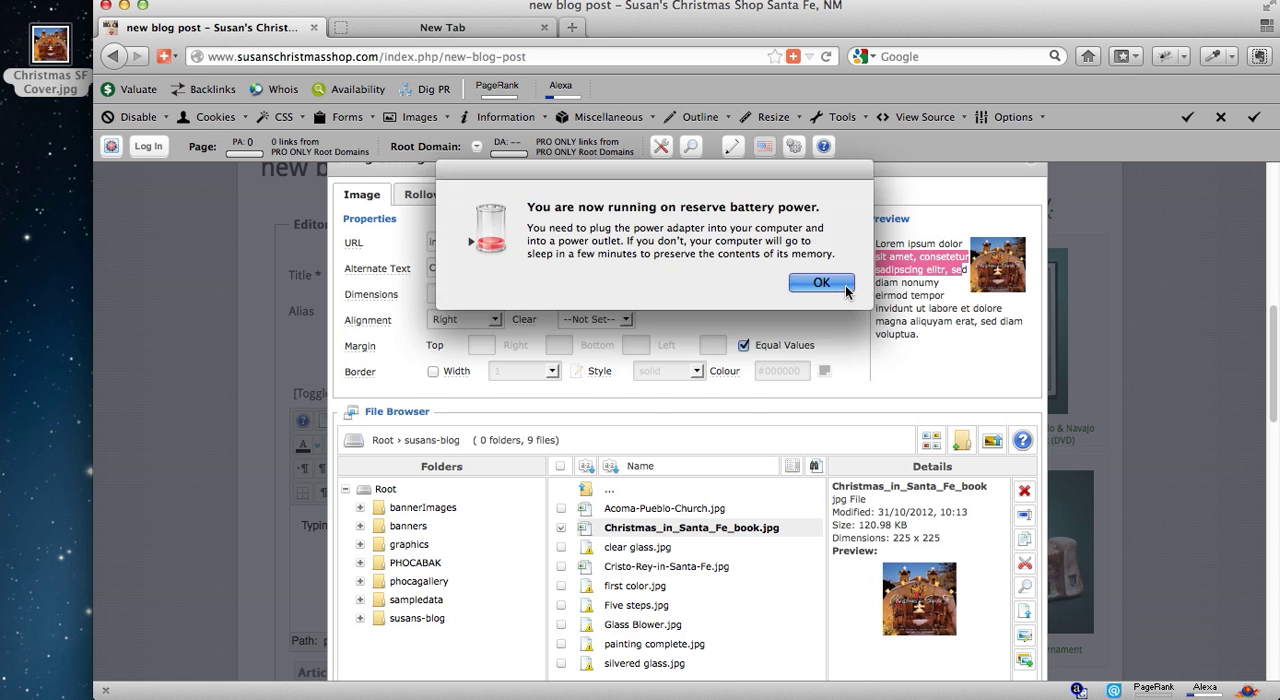
{"action": "left_click", "coordinate": [743, 347]}
{"action": "left_click", "coordinate": [713, 347]}
{"action": "type", "text": "15"}
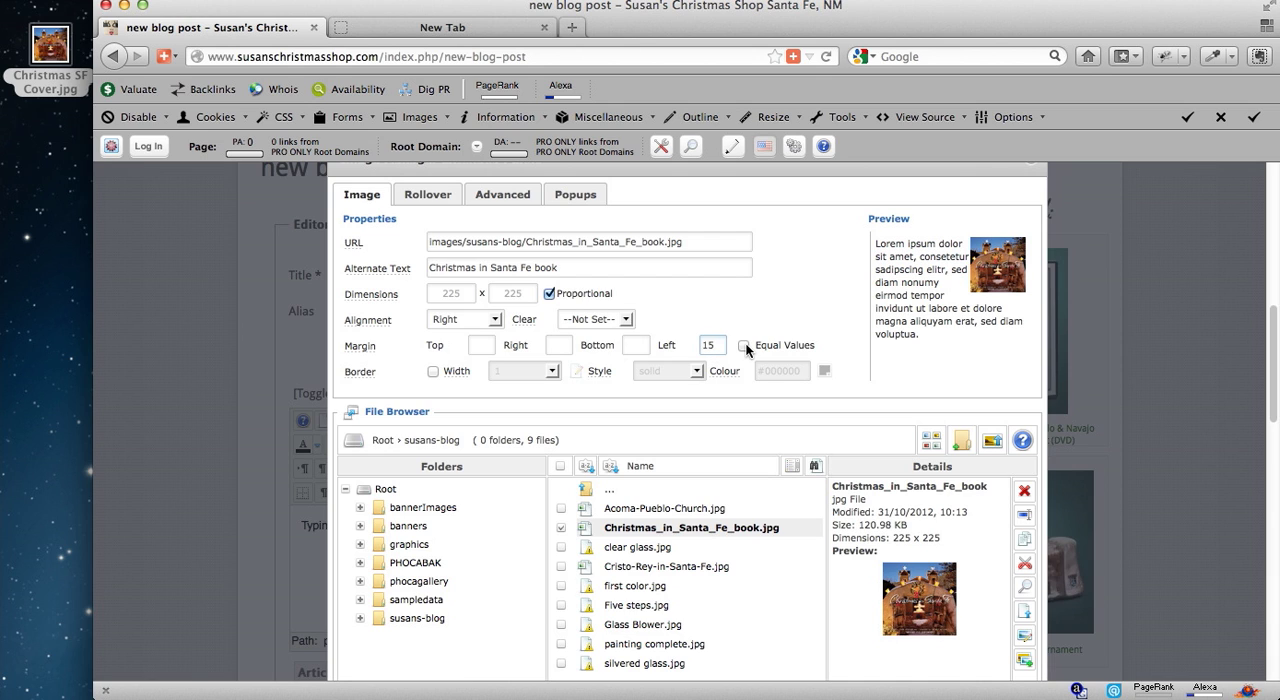
{"action": "key", "text": "Tab"}
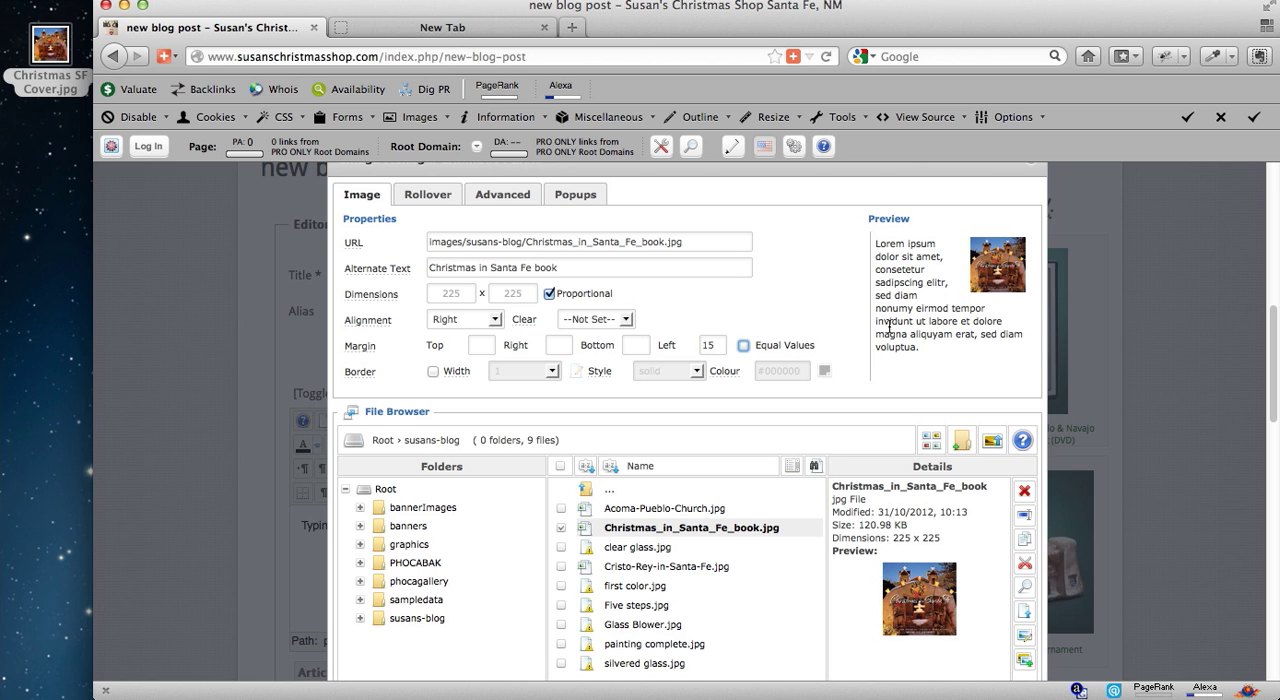
{"action": "scroll", "coordinate": [800, 360], "scroll_direction": "down", "scroll_amount": 3}
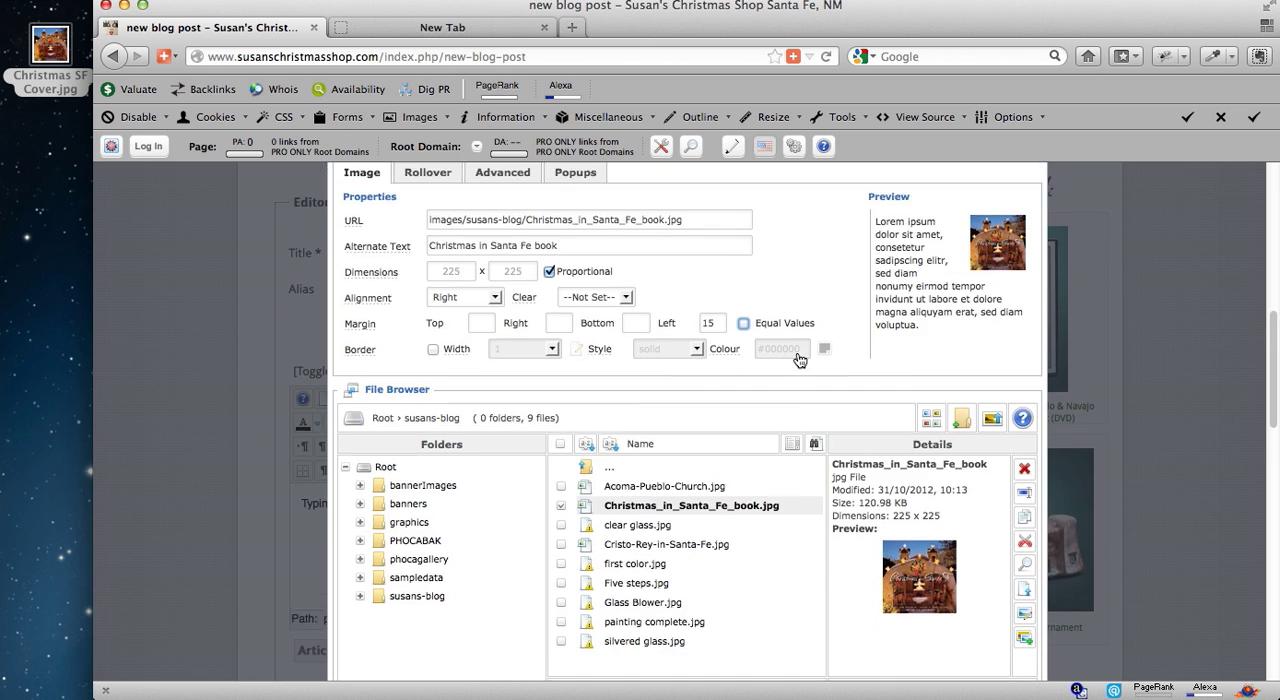
{"action": "left_click", "coordinate": [933, 615]}
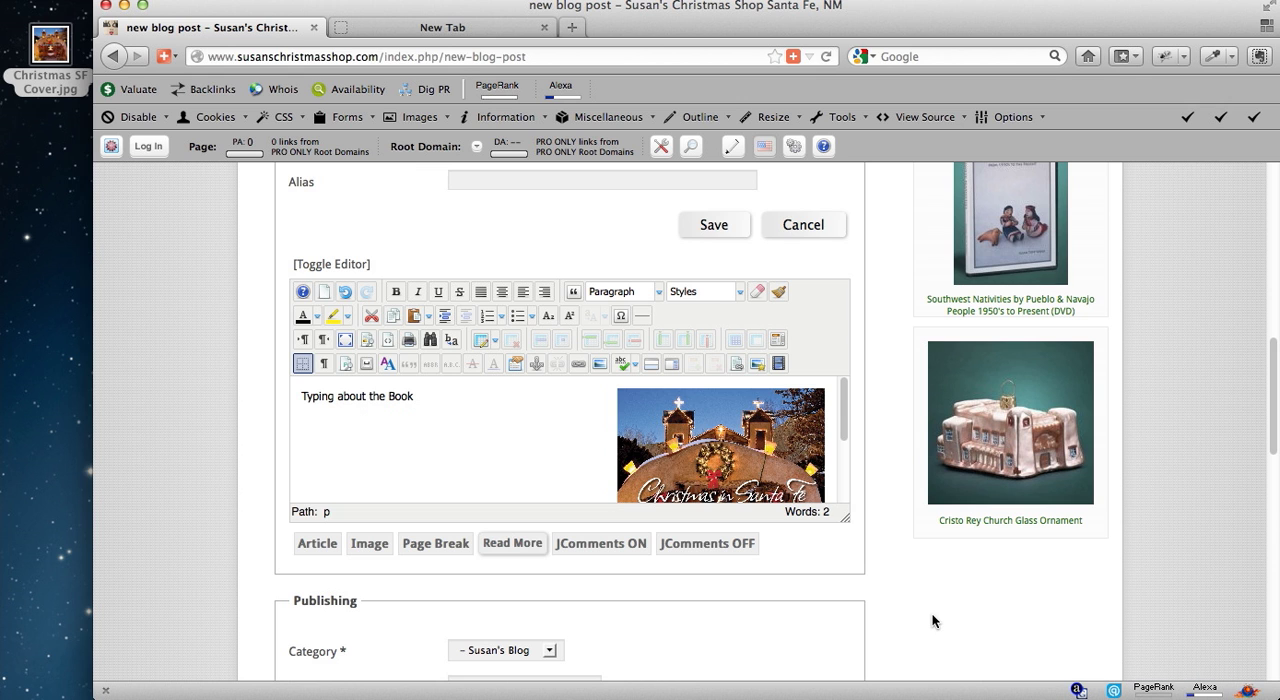
{"action": "left_click", "coordinate": [762, 471]}
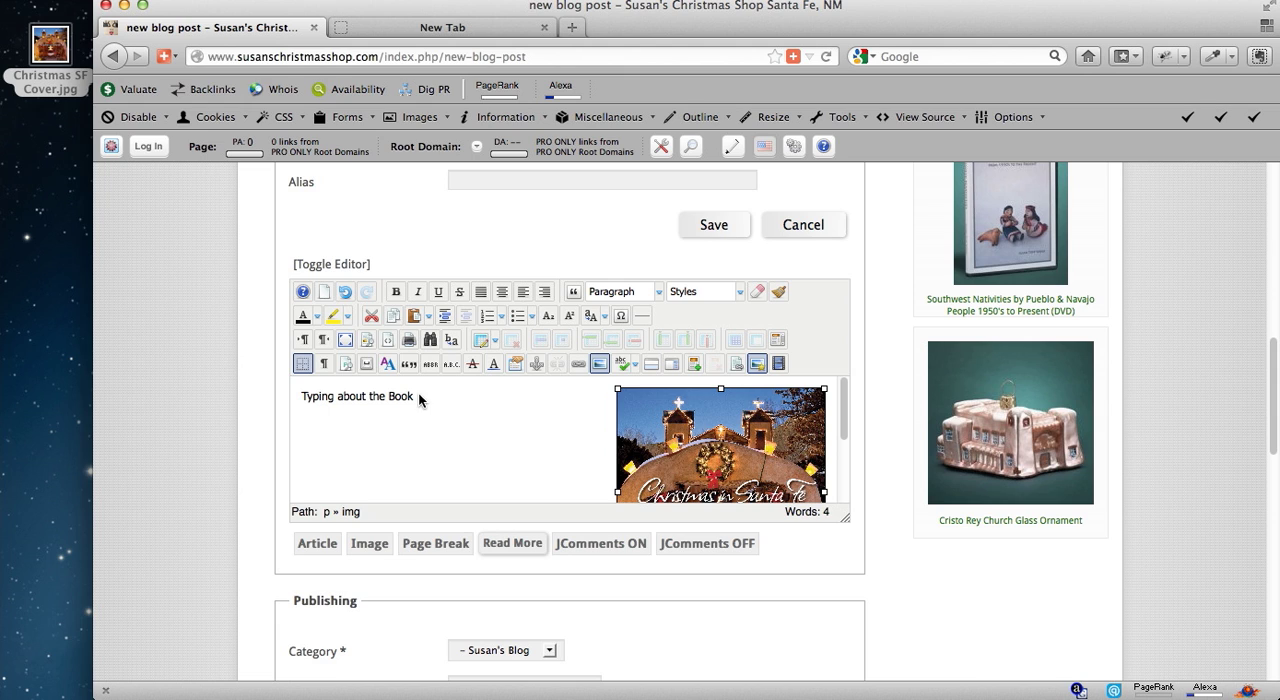
Copy the post's body text "Typing about the Book" into the Meta Description.
{"action": "left_click_drag", "start_coordinate": [420, 393], "coordinate": [286, 398]}
{"action": "key", "text": "super+c"}
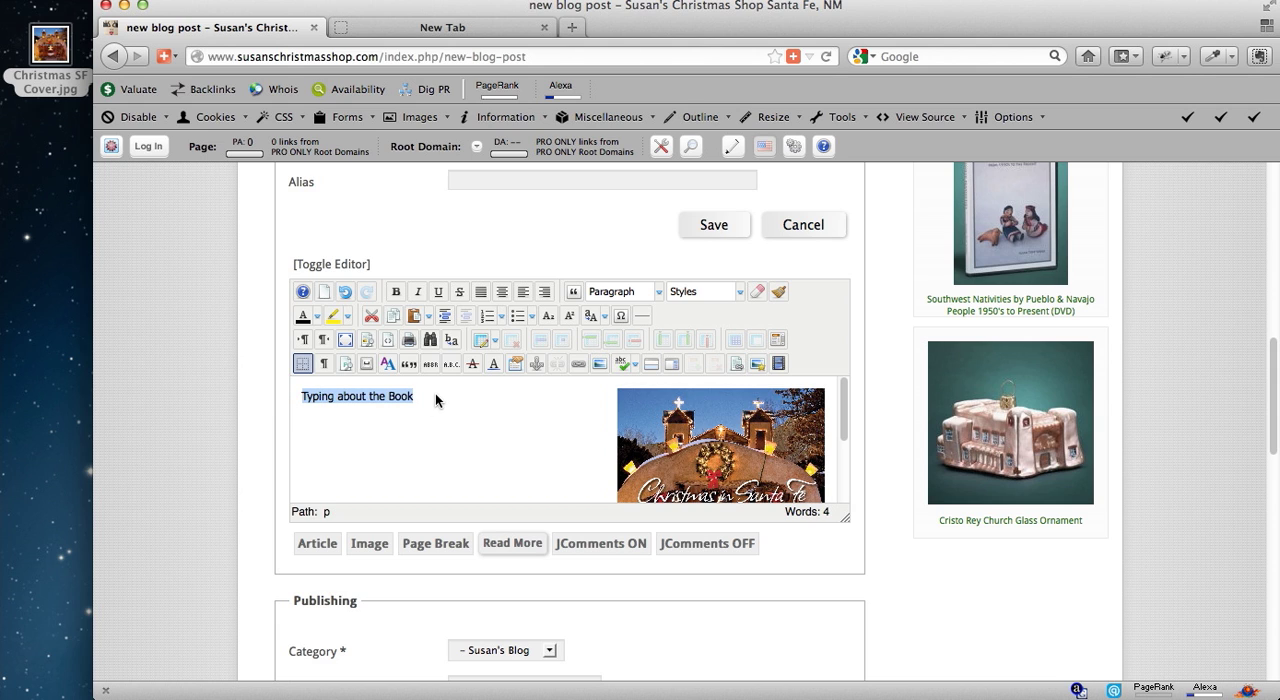
{"action": "scroll", "coordinate": [435, 396], "scroll_direction": "down", "scroll_amount": 3}
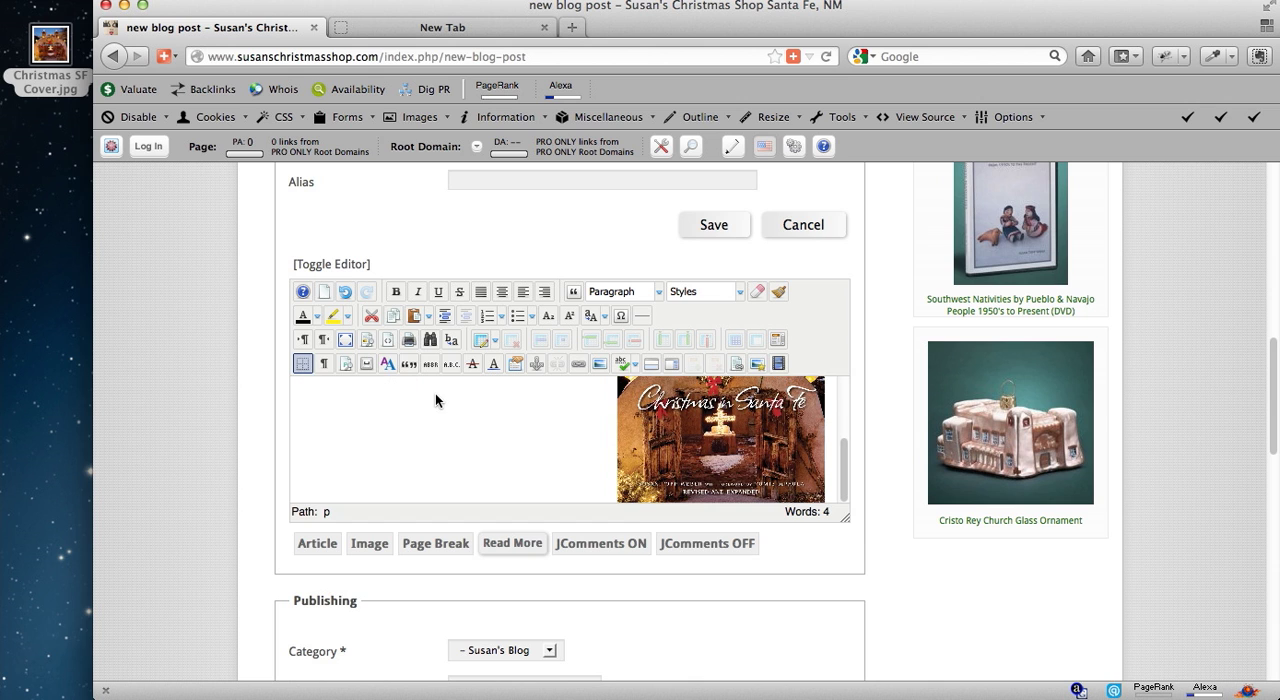
{"action": "scroll", "coordinate": [862, 522], "scroll_direction": "down", "scroll_amount": 2}
{"action": "scroll", "coordinate": [868, 531], "scroll_direction": "down", "scroll_amount": 10}
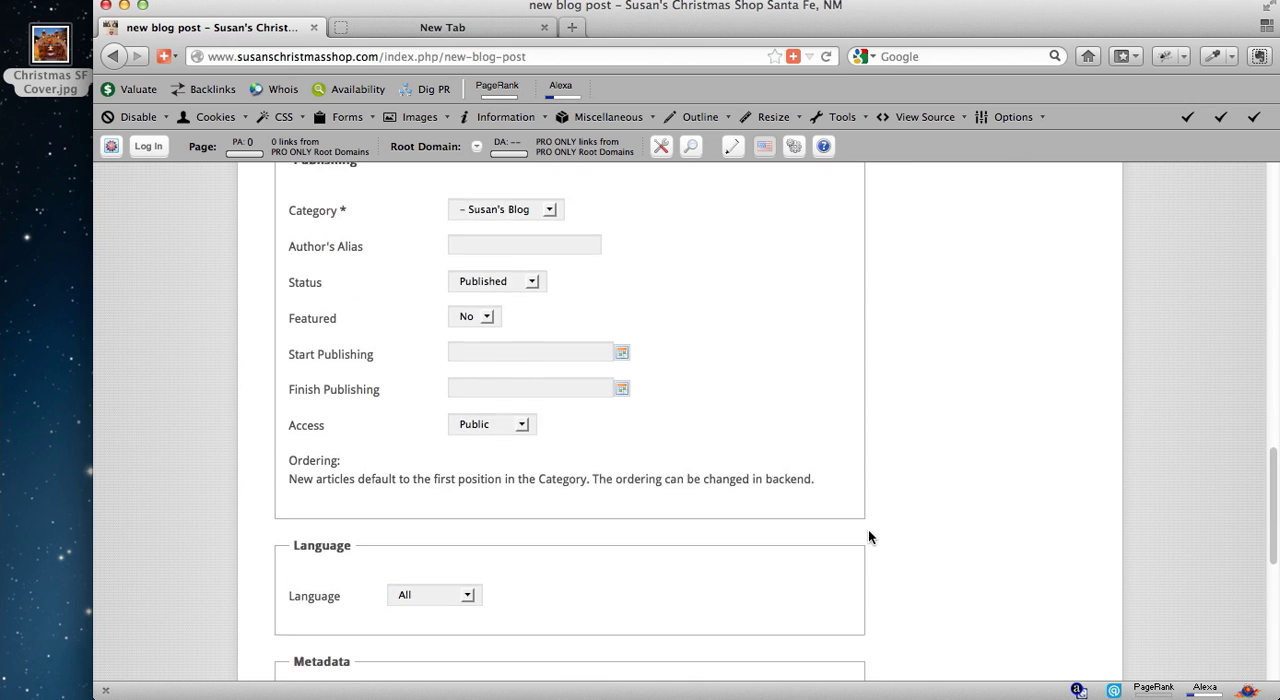
{"action": "scroll", "coordinate": [868, 537], "scroll_direction": "down", "scroll_amount": 3}
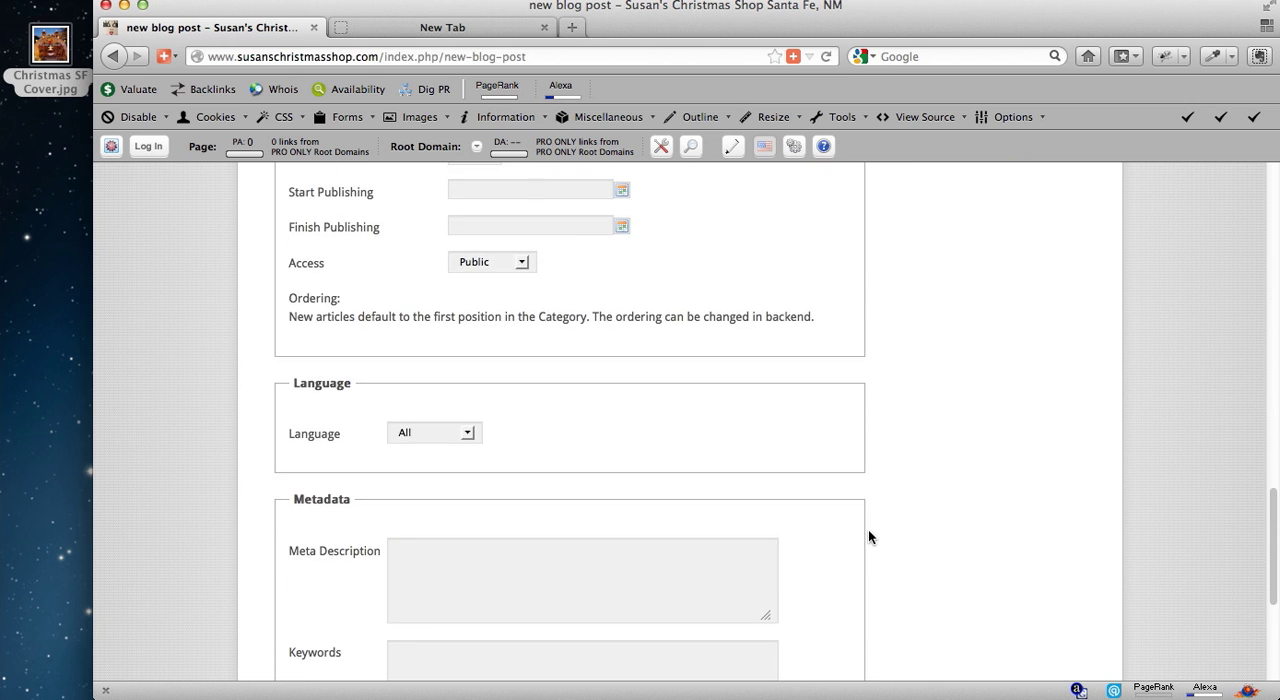
{"action": "scroll", "coordinate": [868, 529], "scroll_direction": "up", "scroll_amount": 12}
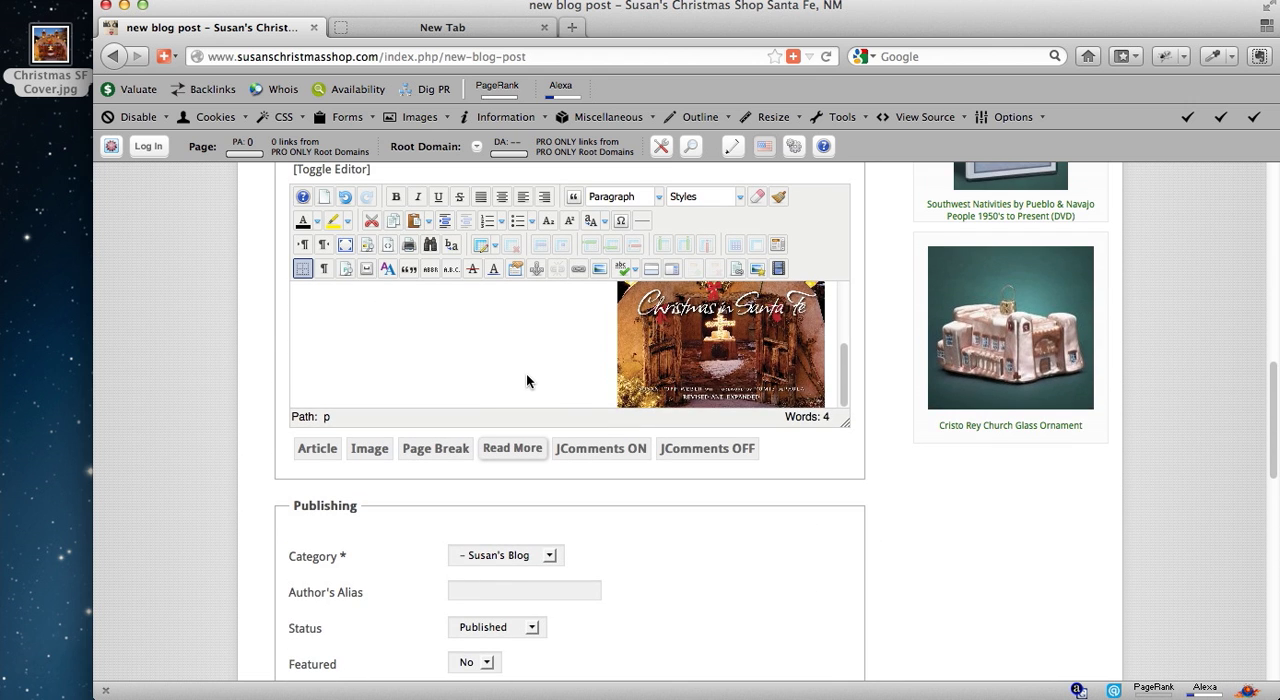
{"action": "scroll", "coordinate": [527, 381], "scroll_direction": "up", "scroll_amount": 4}
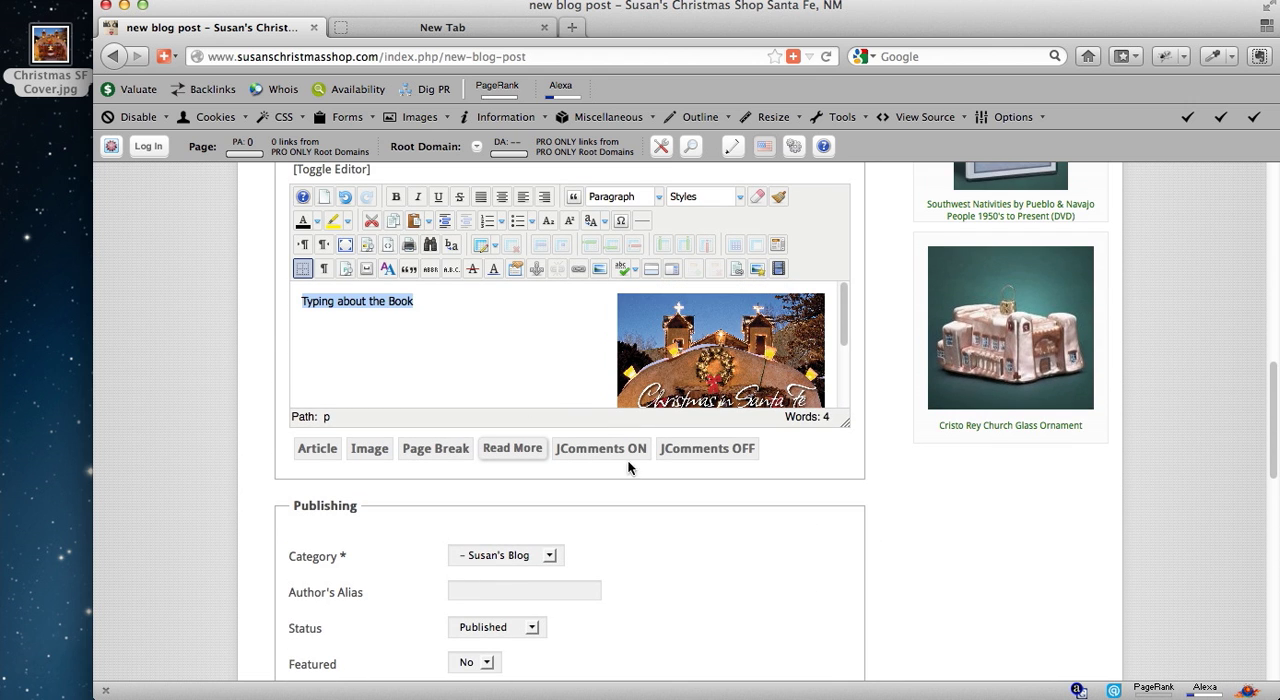
{"action": "scroll", "coordinate": [915, 578], "scroll_direction": "down", "scroll_amount": 14}
{"action": "left_click", "coordinate": [609, 532]}
{"action": "key", "text": "super+v"}
Enter "christmas book" as the metadata keywords and save the new blog post.
{"action": "left_click", "coordinate": [562, 618]}
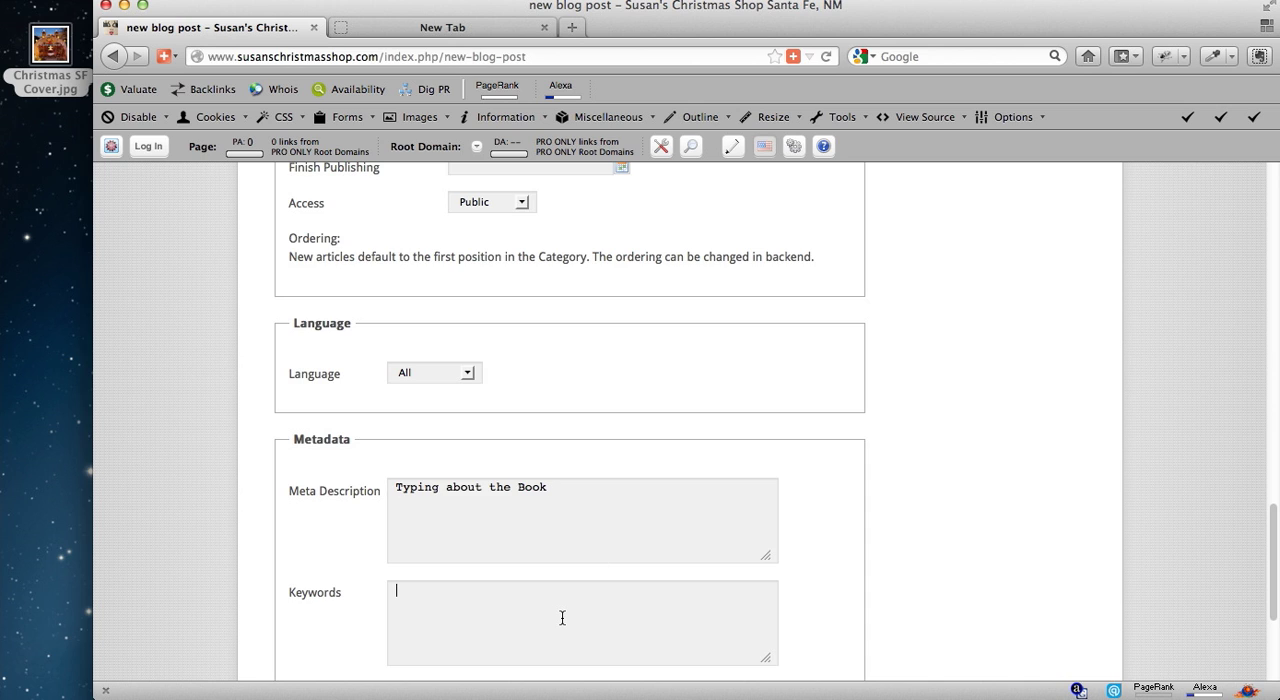
{"action": "type", "text": "christmas book"}
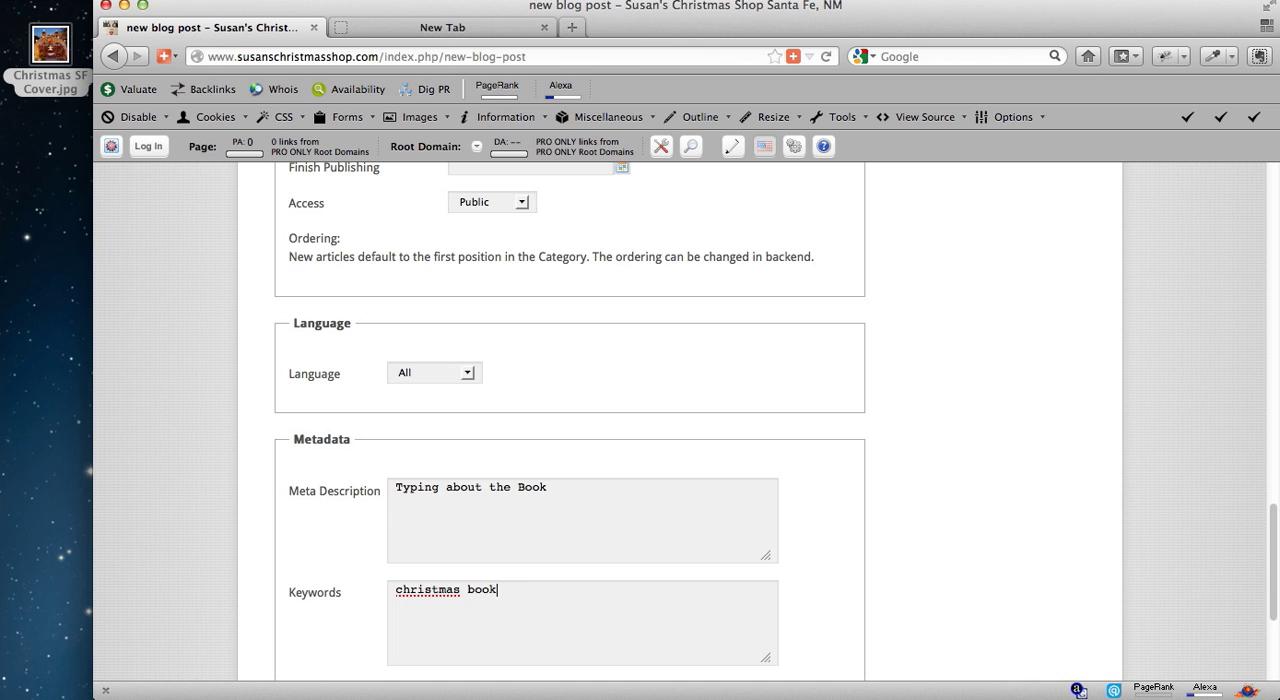
{"action": "scroll", "coordinate": [923, 606], "scroll_direction": "down", "scroll_amount": 5}
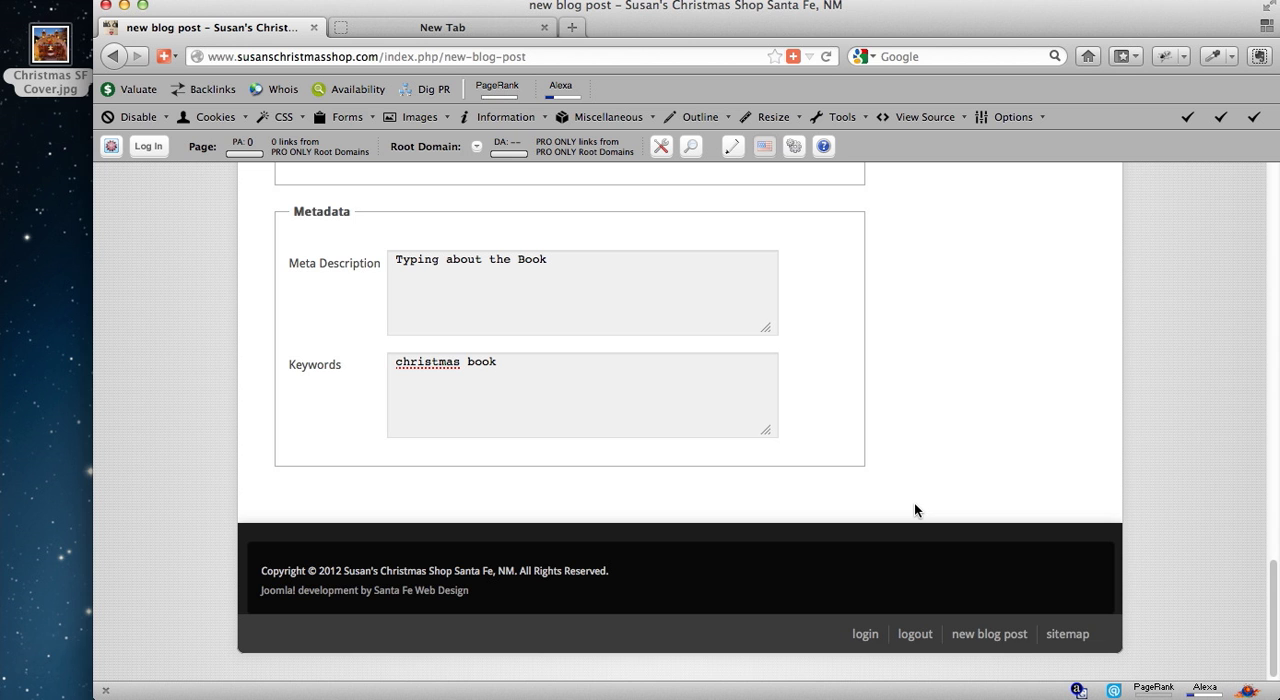
{"action": "scroll", "coordinate": [914, 509], "scroll_direction": "up", "scroll_amount": 15}
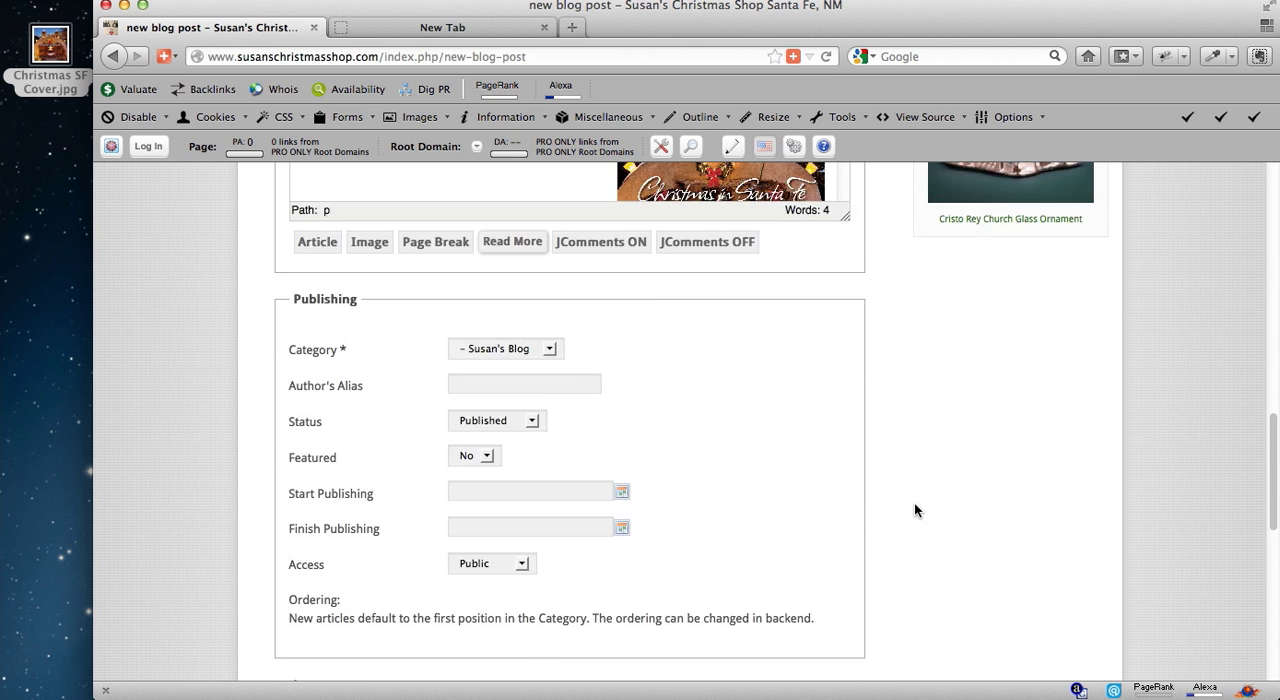
{"action": "scroll", "coordinate": [914, 510], "scroll_direction": "up", "scroll_amount": 5}
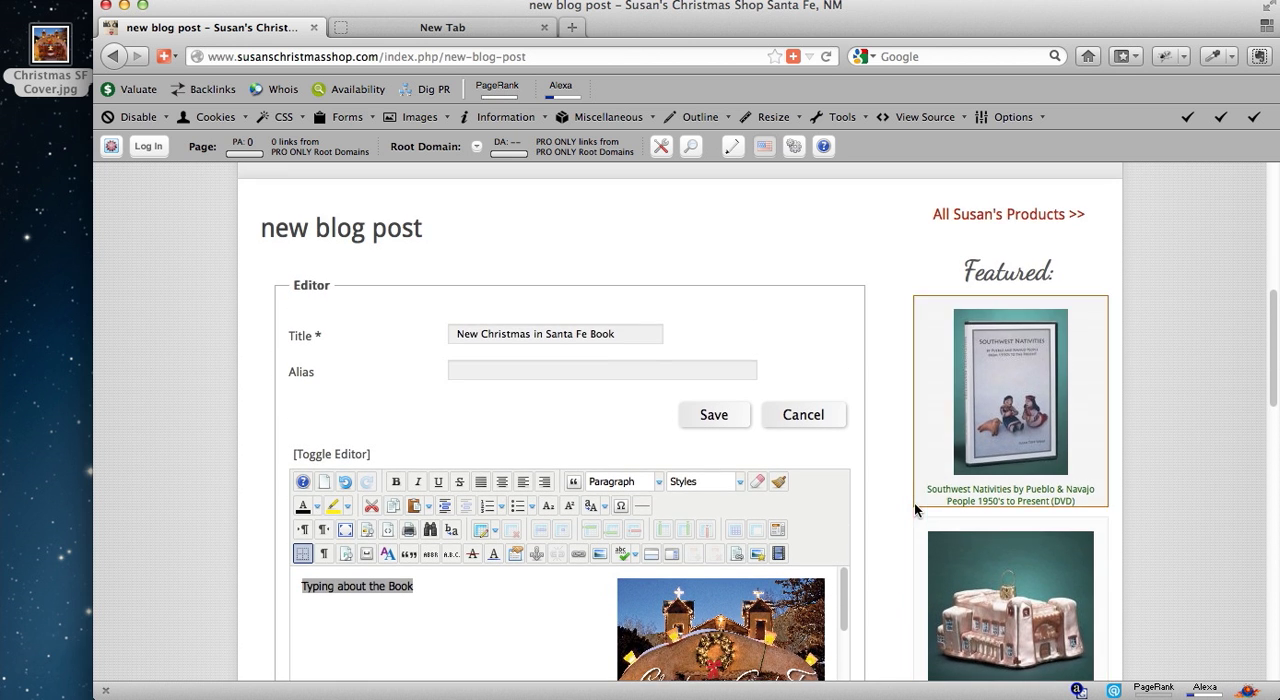
{"action": "left_click", "coordinate": [711, 416]}
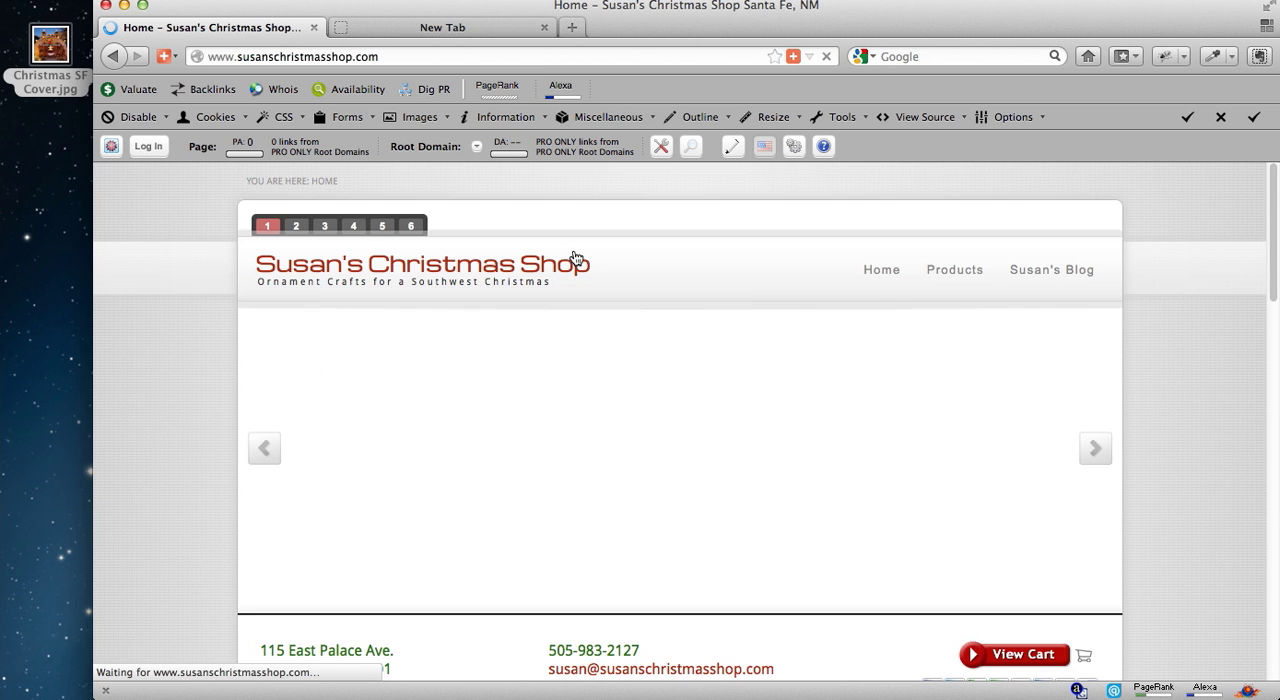
Go to Susan's Blog and open the New Christmas in Santa Fe Book post for editing.
{"action": "scroll", "coordinate": [670, 372], "scroll_direction": "down", "scroll_amount": 5}
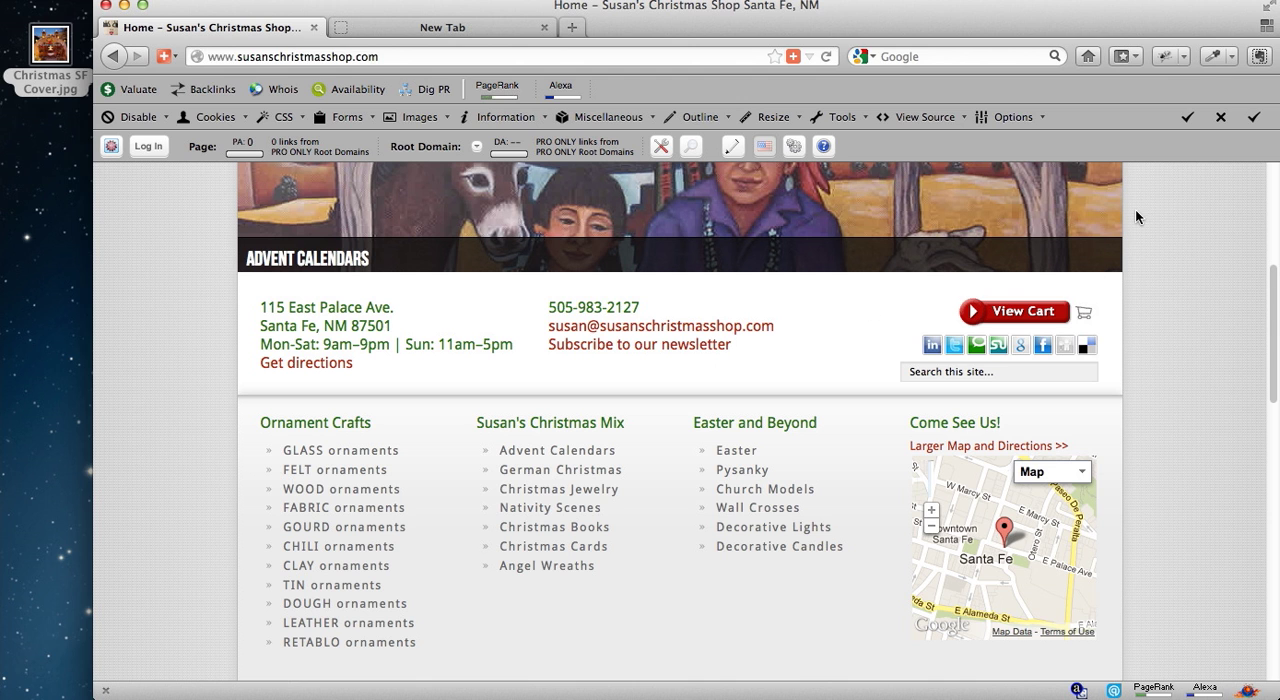
{"action": "scroll", "coordinate": [1137, 220], "scroll_direction": "up", "scroll_amount": 5}
{"action": "left_click", "coordinate": [1045, 268]}
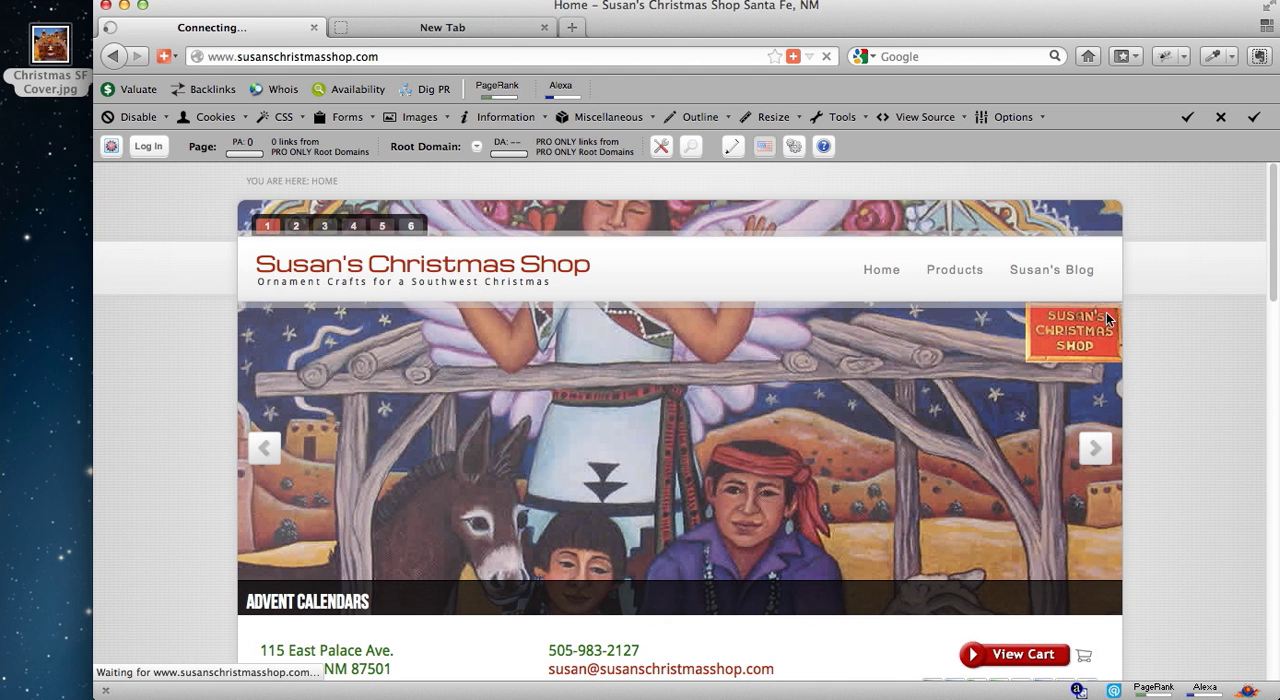
{"action": "scroll", "coordinate": [1173, 337], "scroll_direction": "down", "scroll_amount": 1}
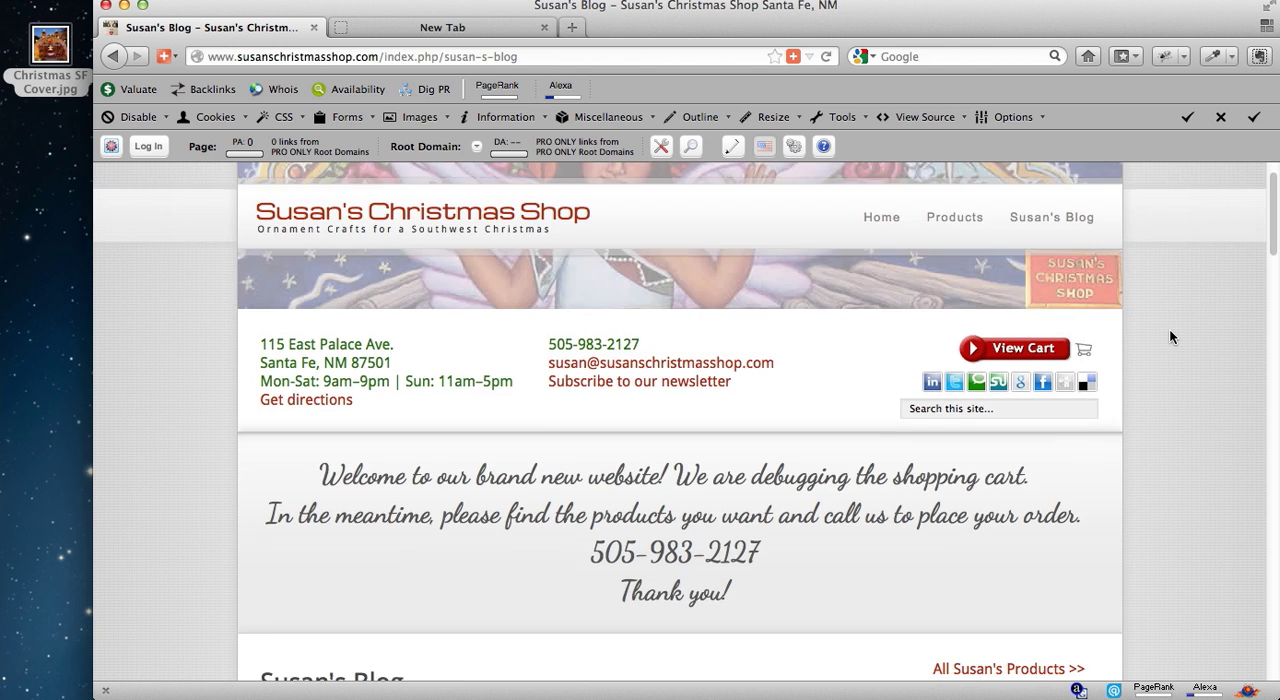
{"action": "scroll", "coordinate": [1170, 337], "scroll_direction": "down", "scroll_amount": 5}
{"action": "scroll", "coordinate": [1170, 337], "scroll_direction": "down", "scroll_amount": 2}
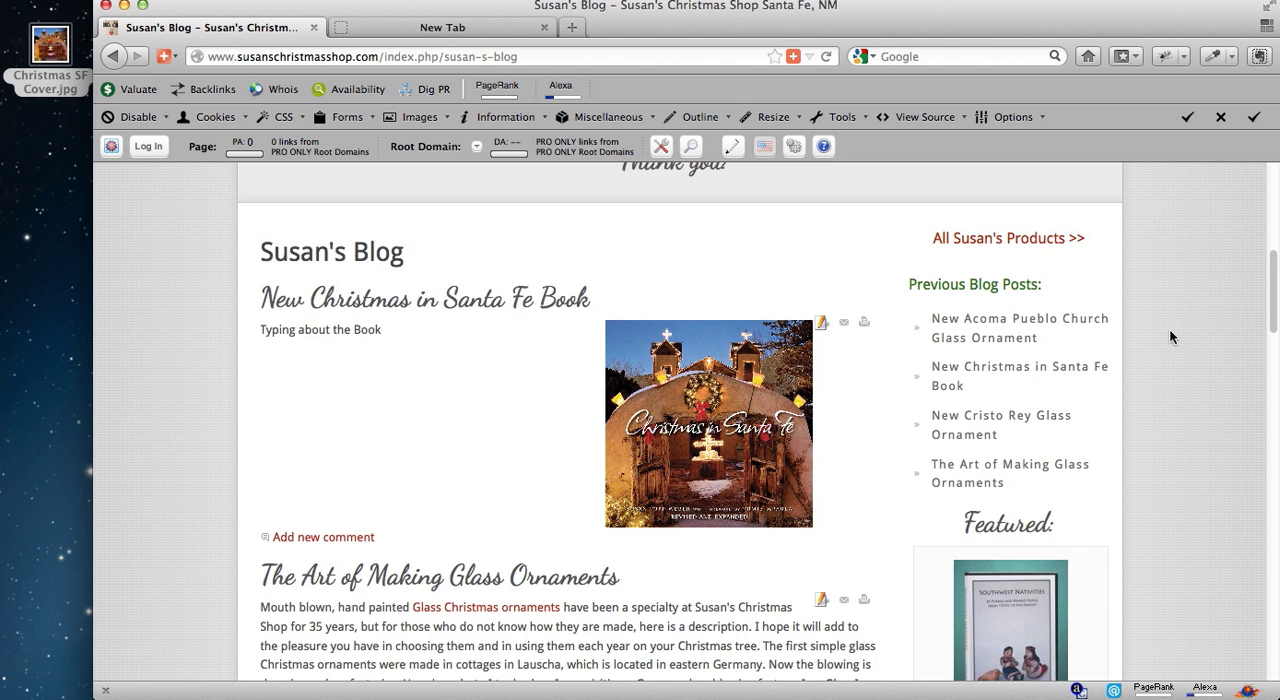
{"action": "left_click", "coordinate": [821, 324]}
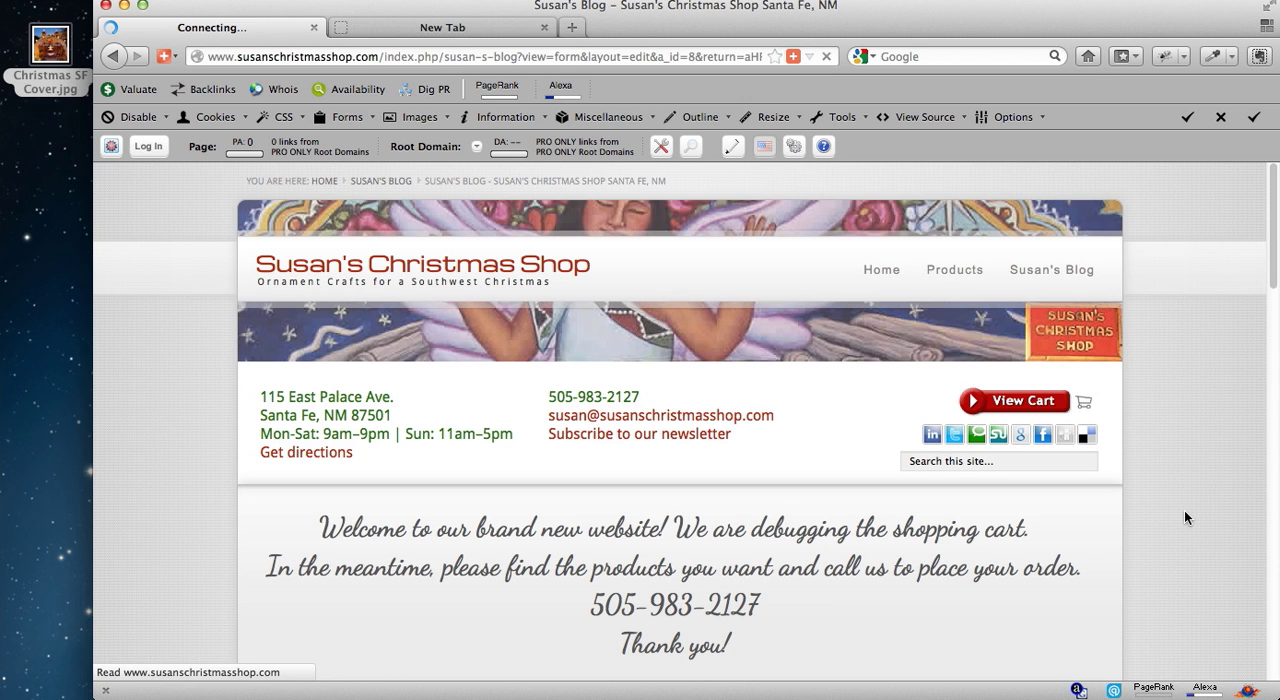
{"action": "scroll", "coordinate": [1185, 513], "scroll_direction": "down", "scroll_amount": 10}
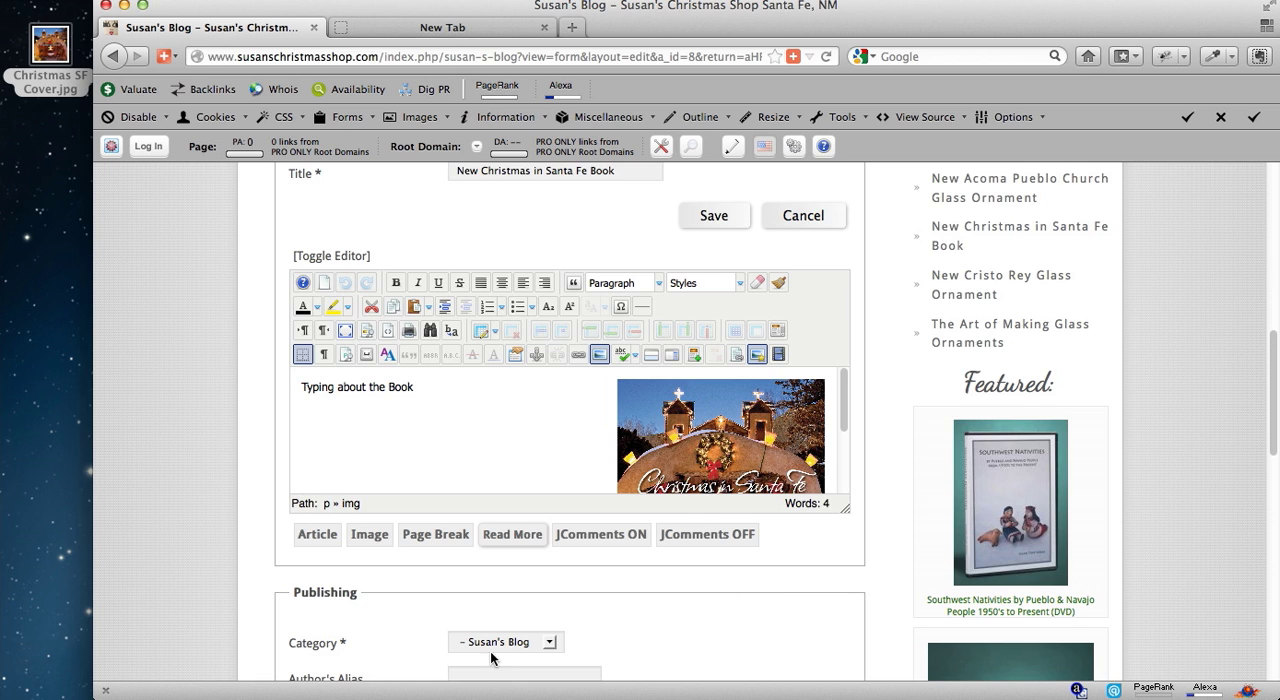
Set the New Christmas in Santa Fe Book post's status to Unpublished and save the article.
{"action": "scroll", "coordinate": [490, 657], "scroll_direction": "down", "scroll_amount": 3}
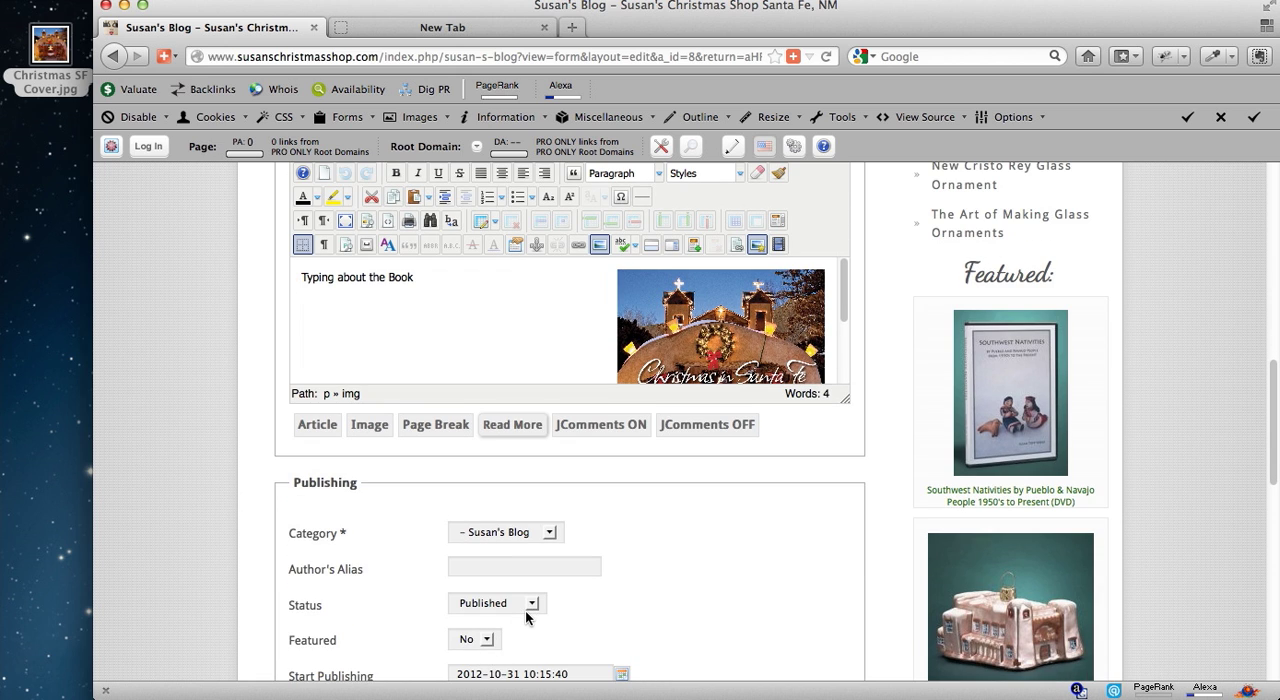
{"action": "left_click", "coordinate": [526, 609]}
{"action": "left_click", "coordinate": [480, 634]}
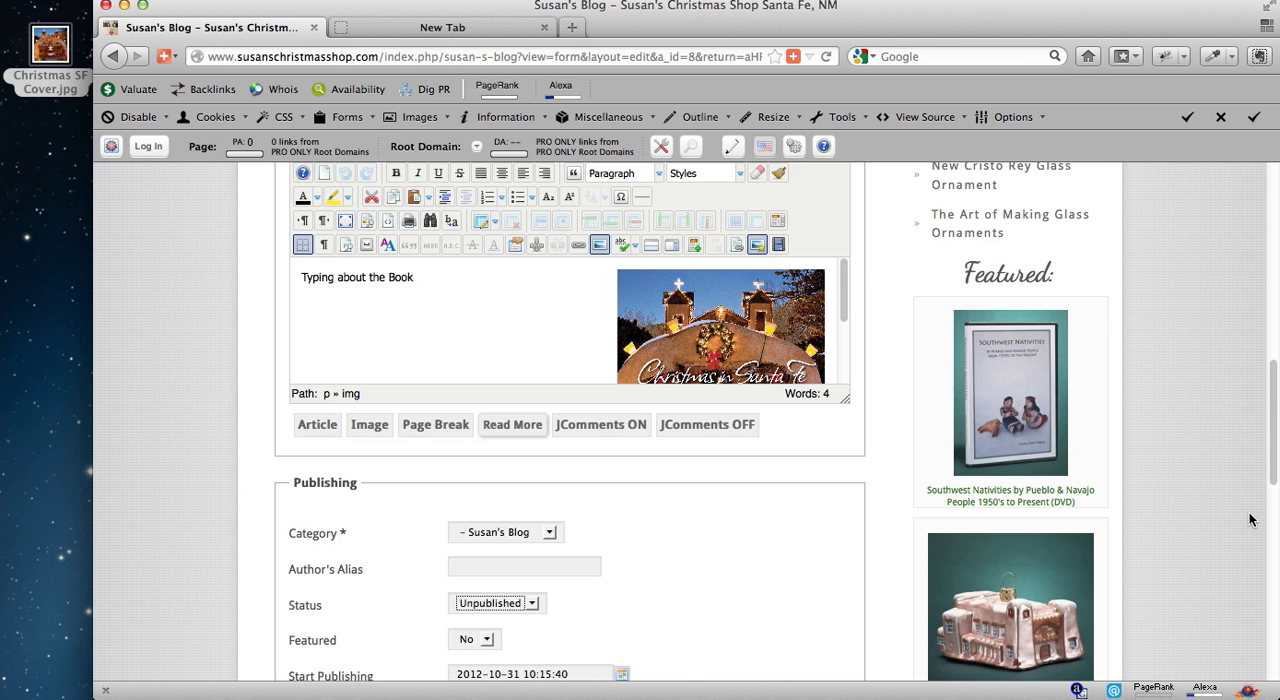
{"action": "scroll", "coordinate": [1249, 519], "scroll_direction": "up", "scroll_amount": 5}
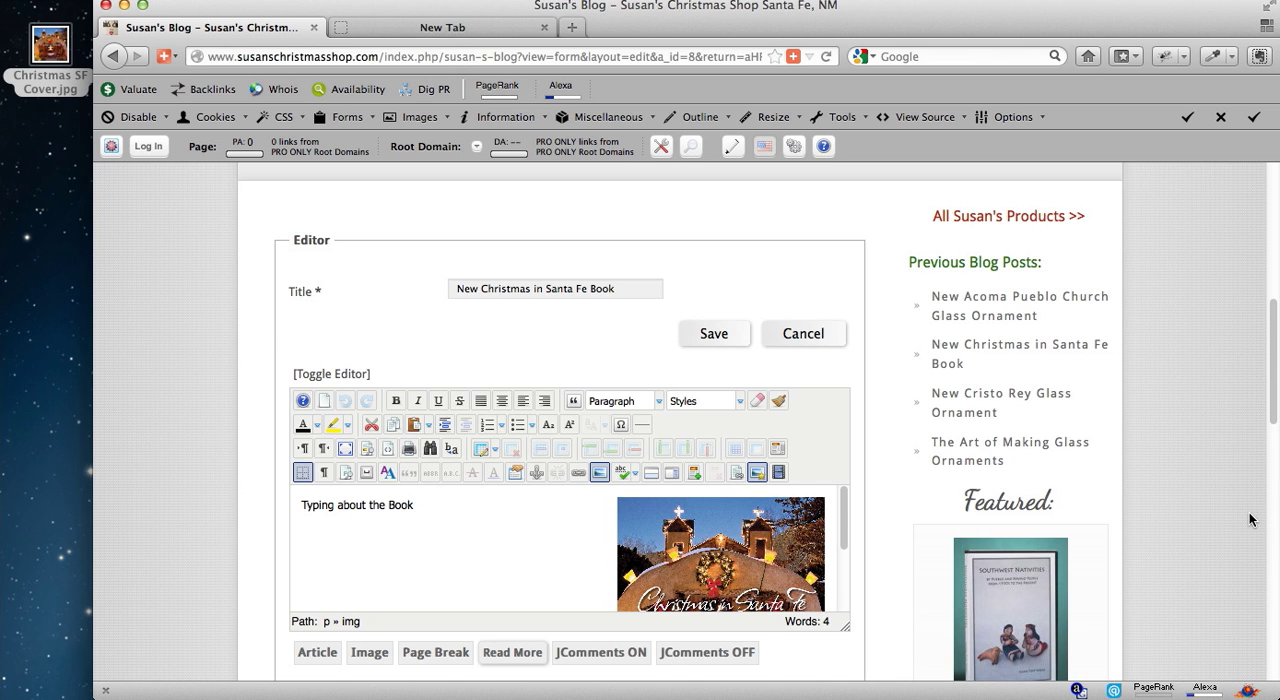
{"action": "scroll", "coordinate": [1249, 519], "scroll_direction": "up", "scroll_amount": 2}
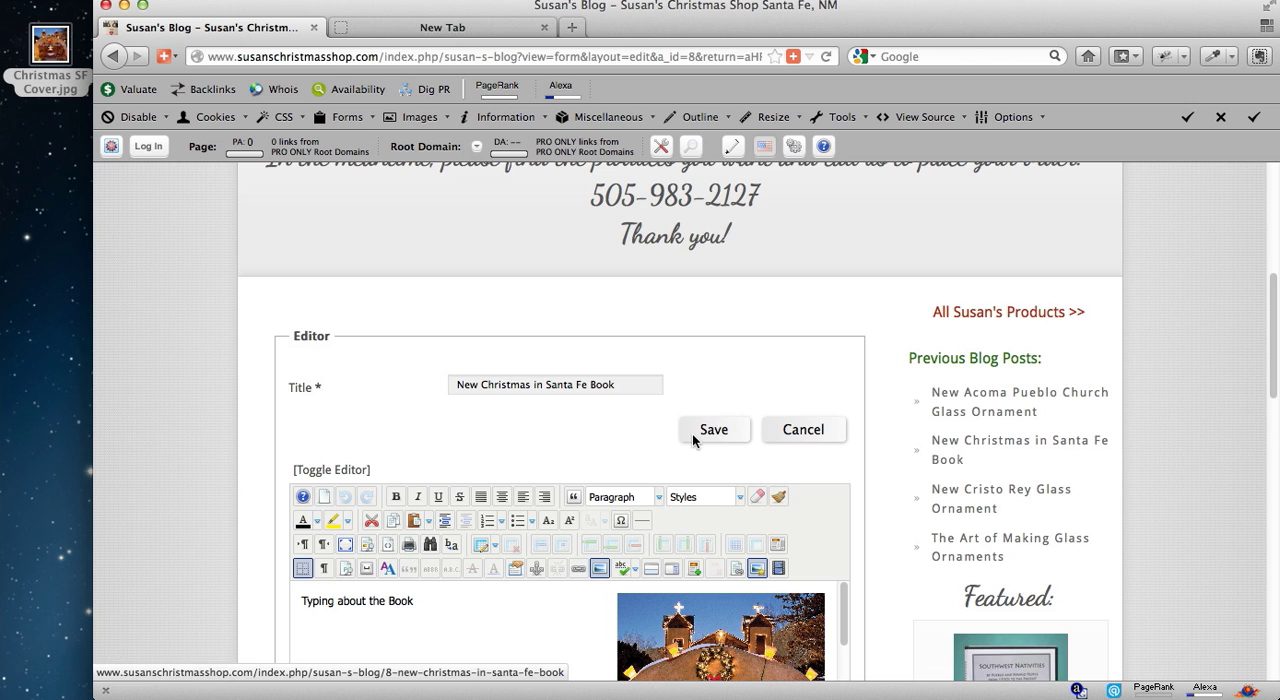
{"action": "left_click", "coordinate": [994, 455]}
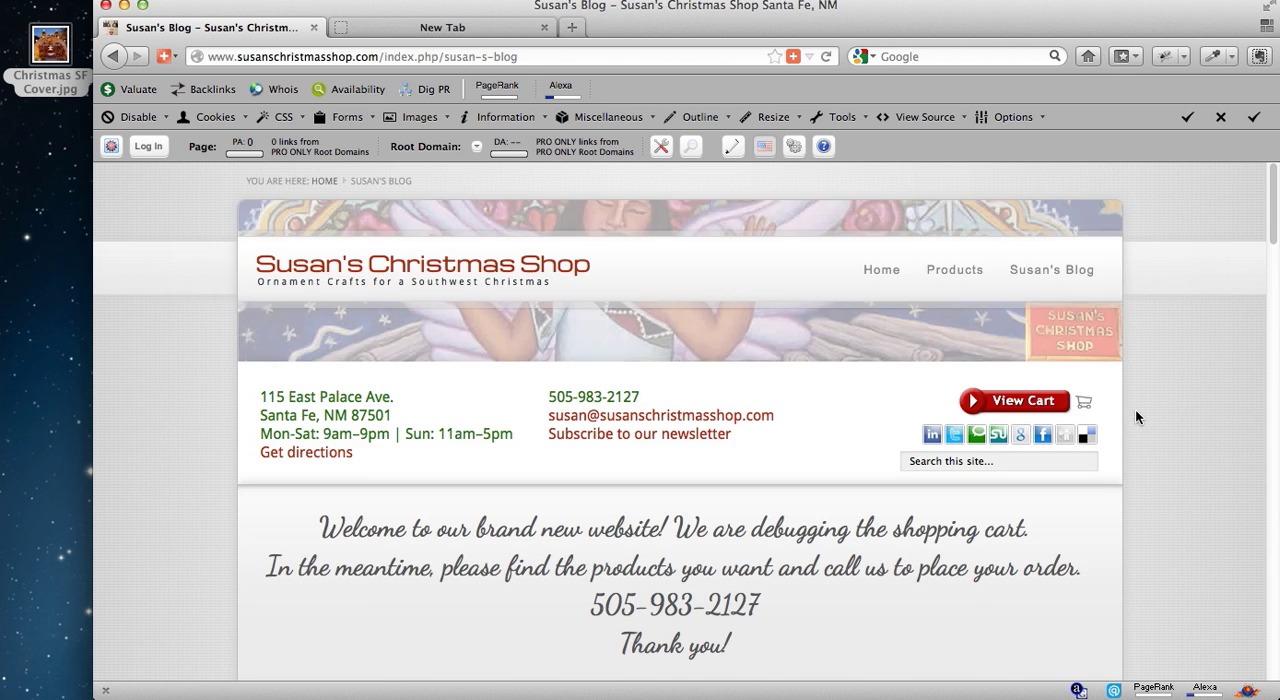
{"action": "scroll", "coordinate": [1135, 411], "scroll_direction": "down", "scroll_amount": 5}
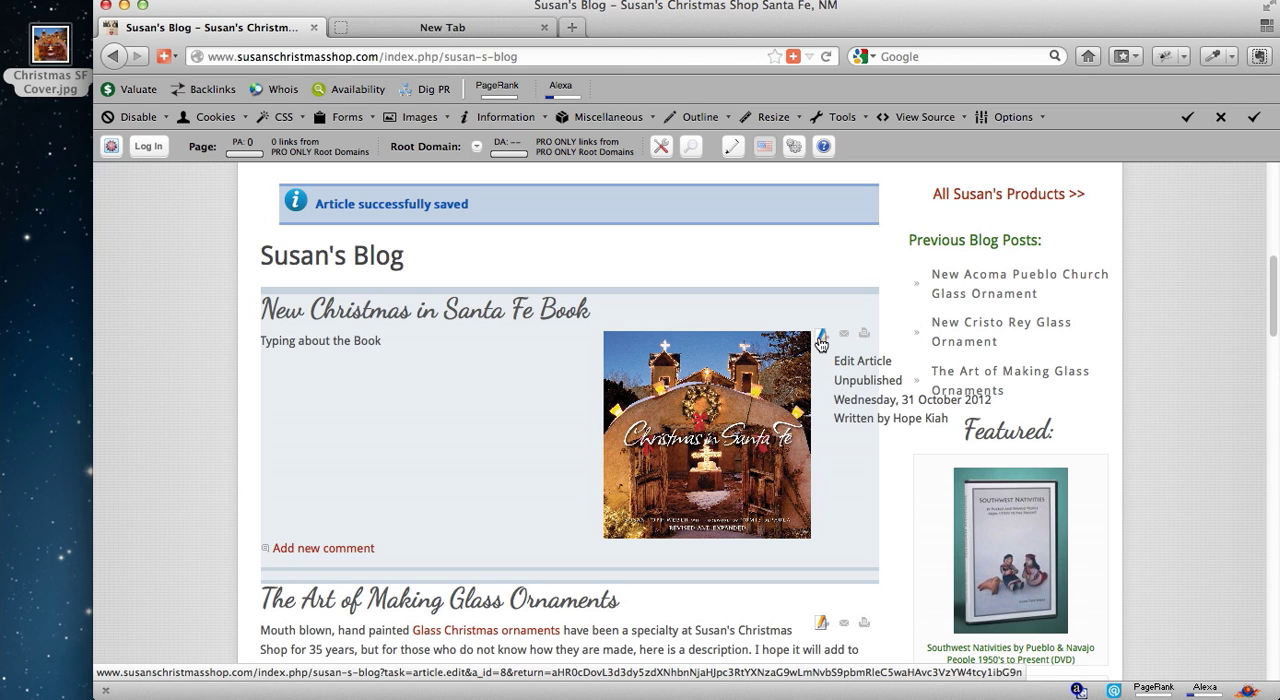
Log out of the website through the site footer and complete the logout on its page.
{"action": "scroll", "coordinate": [1160, 390], "scroll_direction": "down", "scroll_amount": 12}
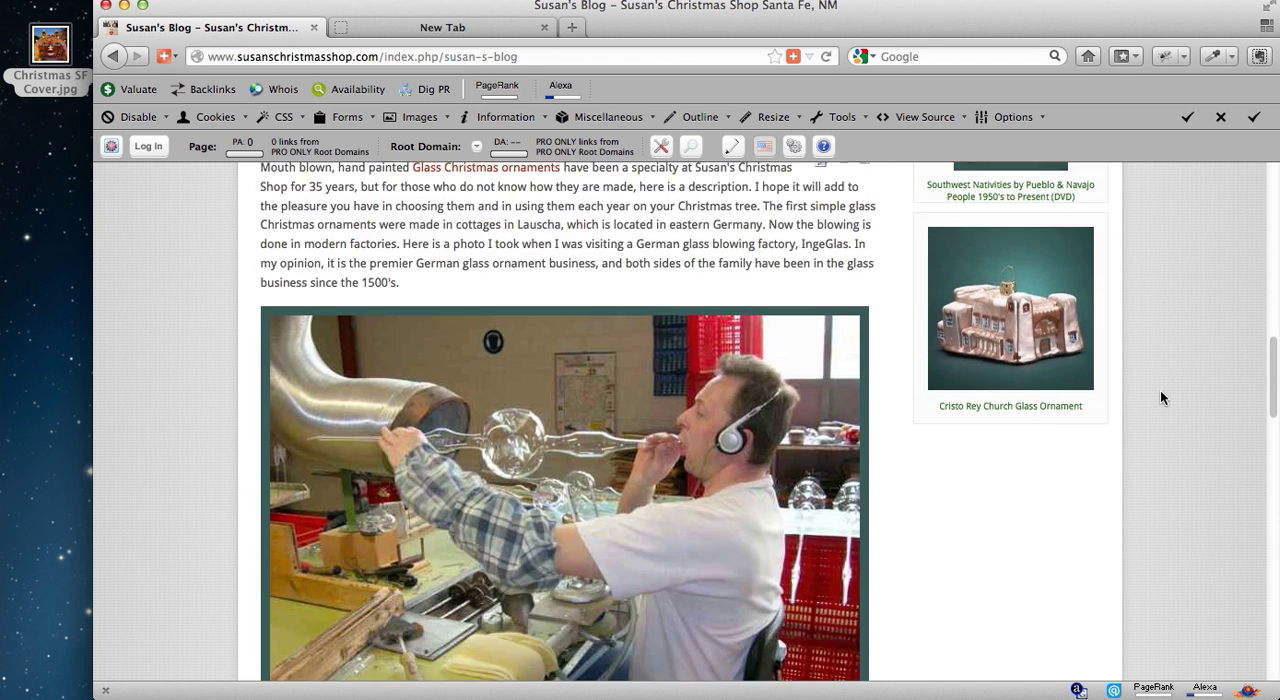
{"action": "scroll", "coordinate": [1160, 397], "scroll_direction": "down", "scroll_amount": 6}
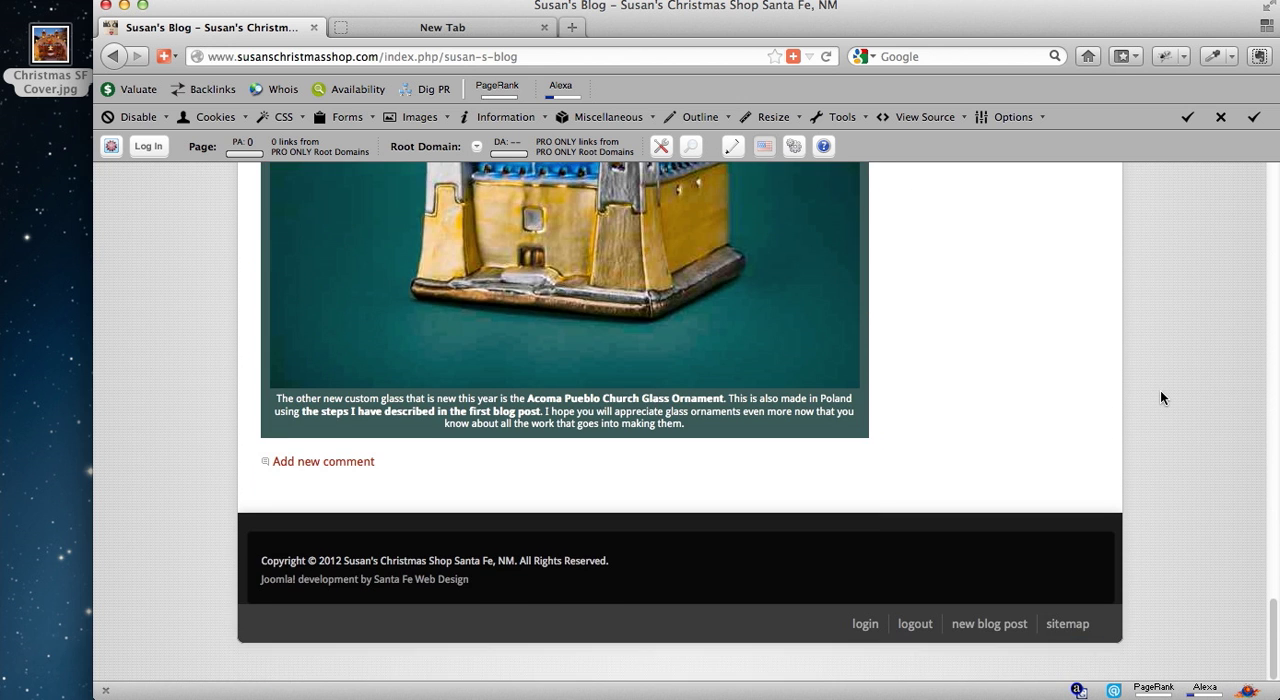
{"action": "left_click", "coordinate": [915, 625]}
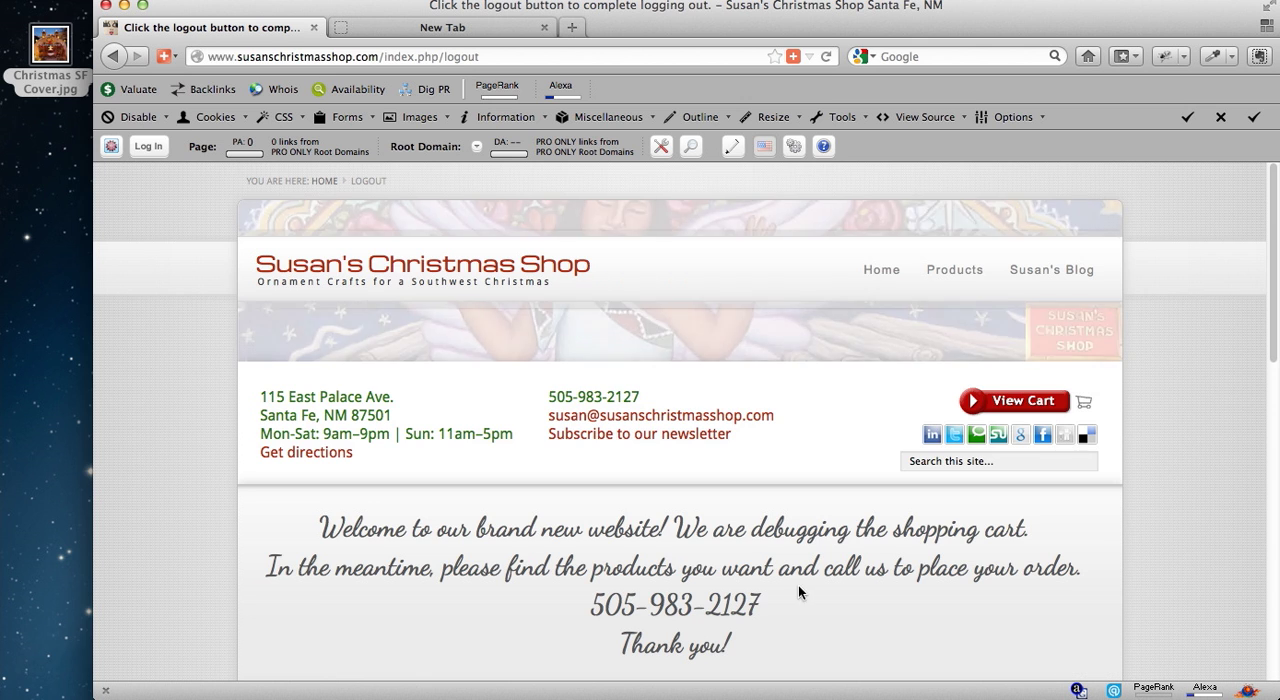
{"action": "scroll", "coordinate": [738, 606], "scroll_direction": "down", "scroll_amount": 4}
{"action": "scroll", "coordinate": [738, 606], "scroll_direction": "down", "scroll_amount": 2}
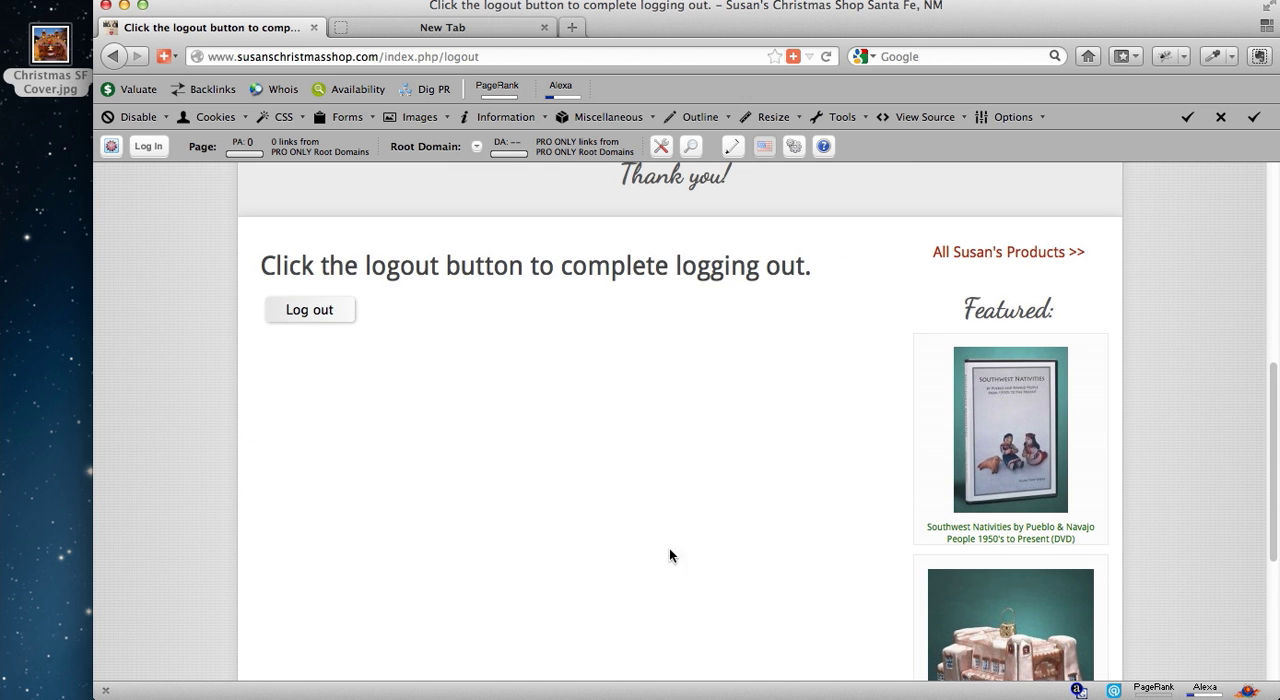
{"action": "left_click", "coordinate": [296, 312]}
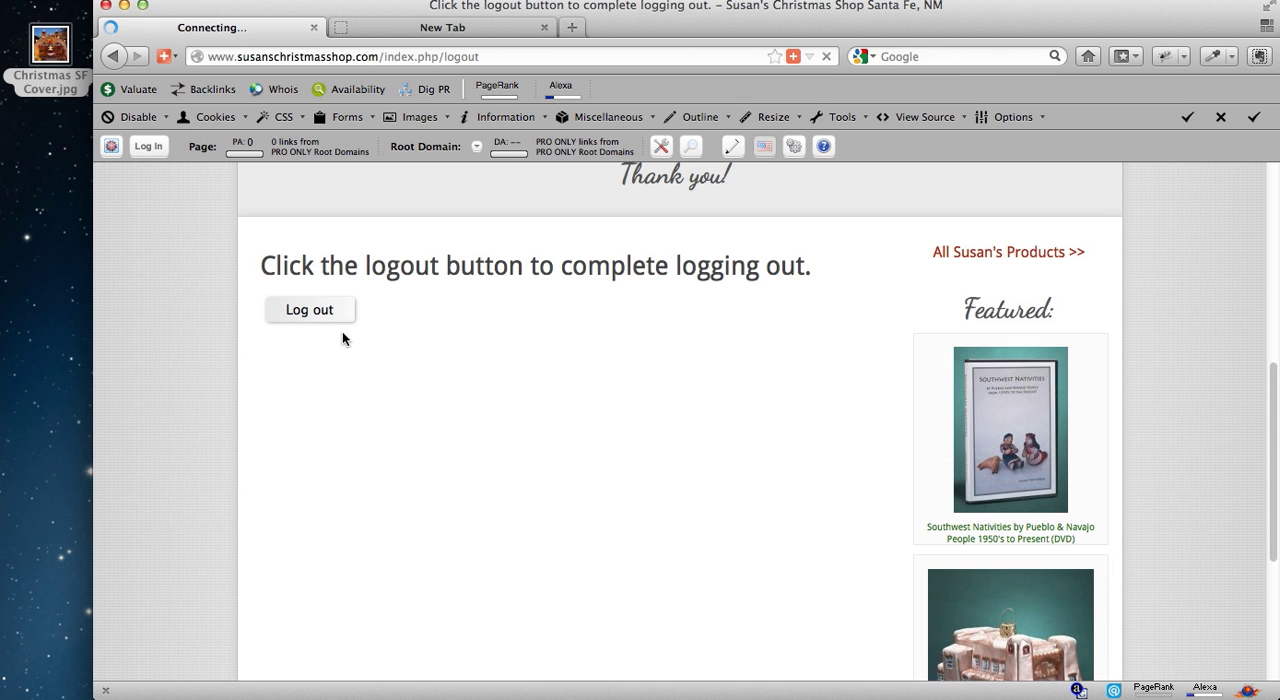